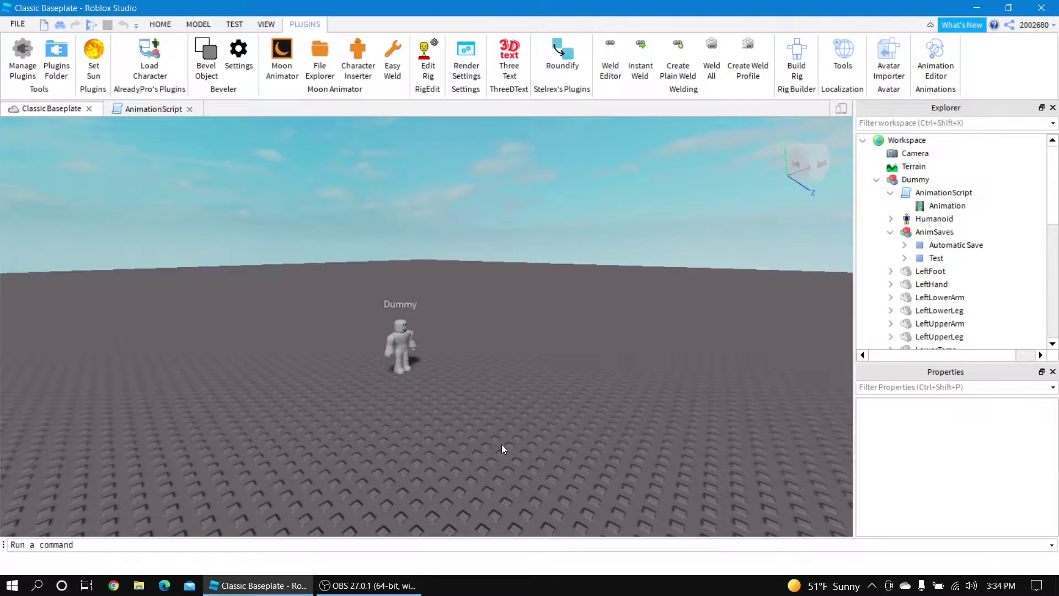
Zoom and tilt the camera toward the Dummy and select the Dummy rig
scroll(507, 437, "up", 5)
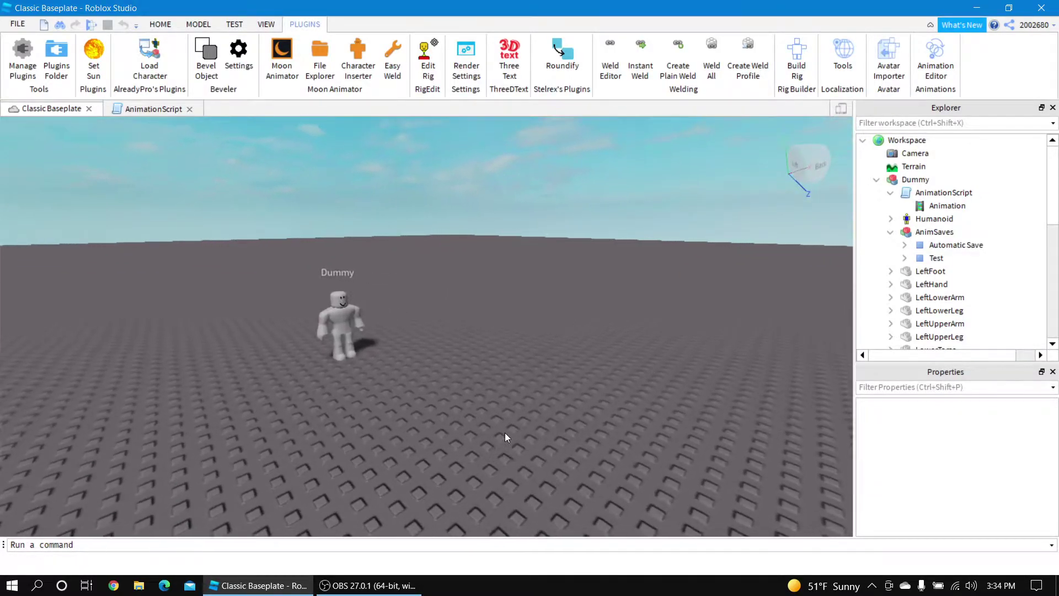
scroll(506, 437, "down", 5)
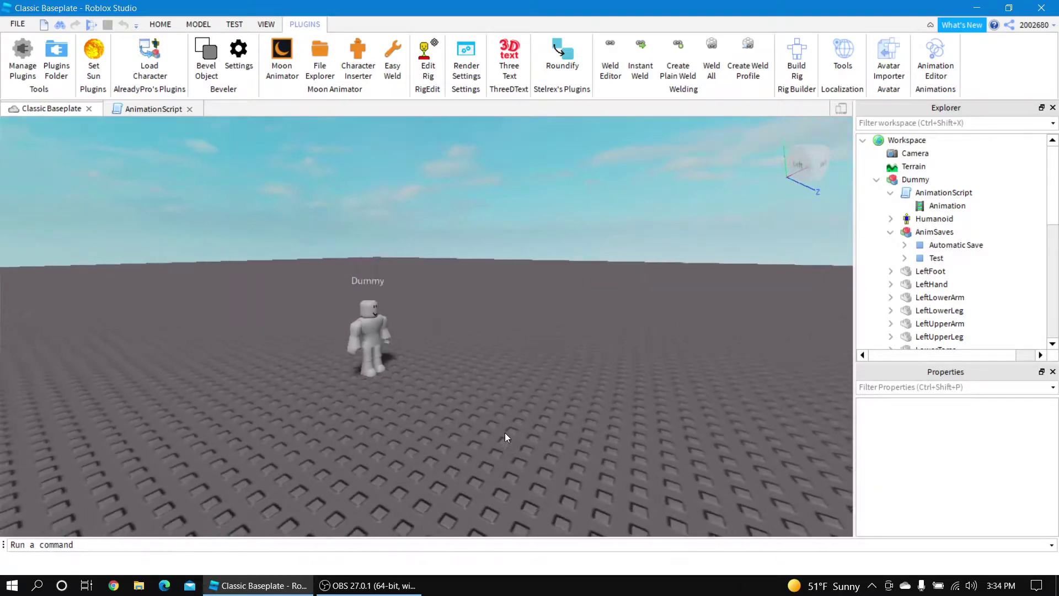
right_click_drag(506, 437, 504, 433)
scroll(505, 434, "up", 3)
scroll(505, 433, "down", 3)
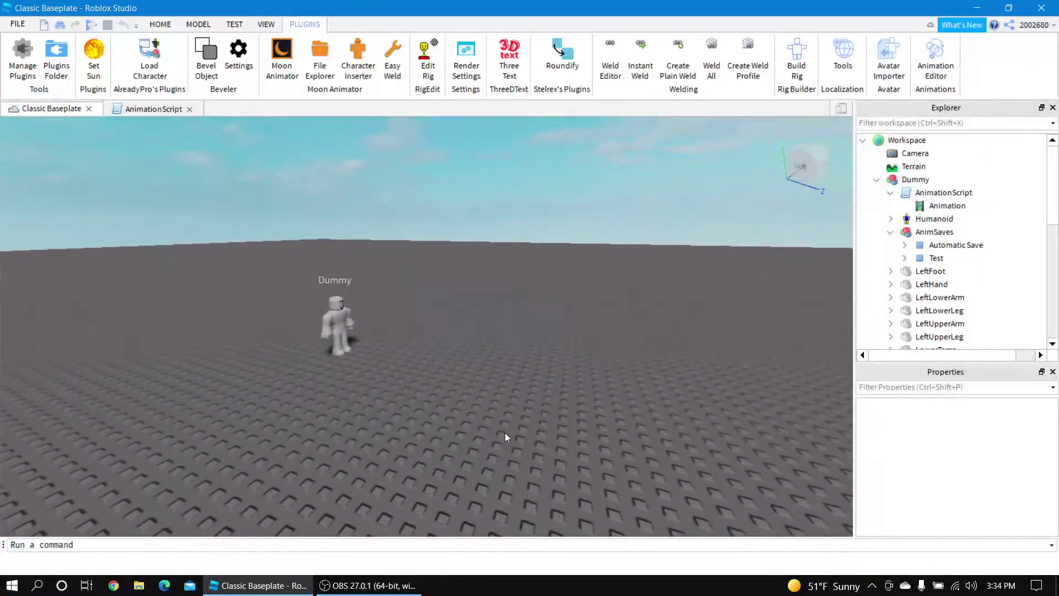
scroll(502, 429, "up", 2)
scroll(499, 431, "up", 2)
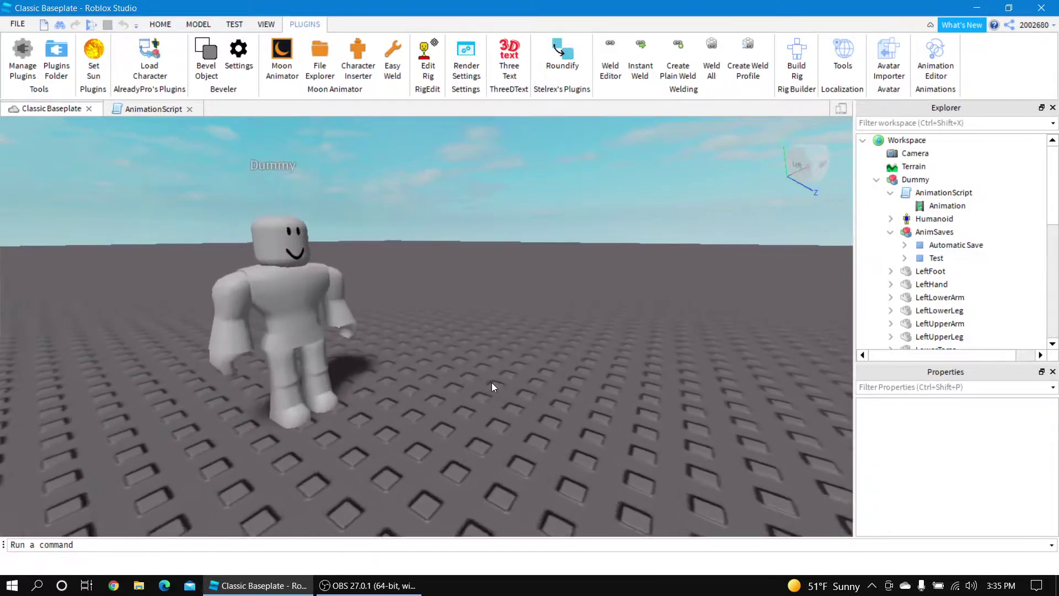
scroll(492, 382, "down", 1)
scroll(425, 335, "up", 1)
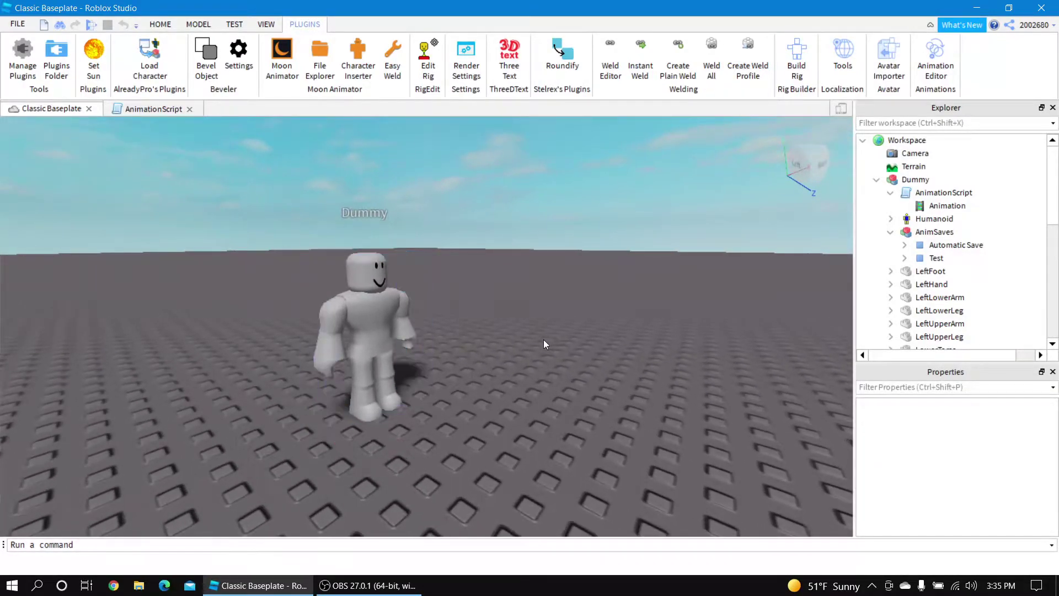
scroll(543, 338, "up", 2)
left_click(390, 299)
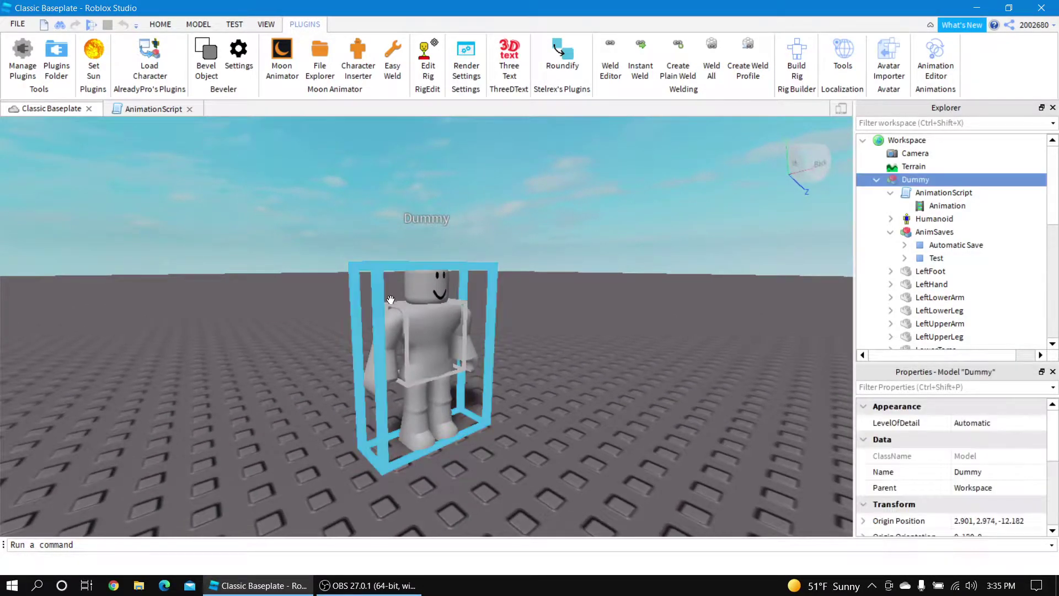
left_click(546, 353)
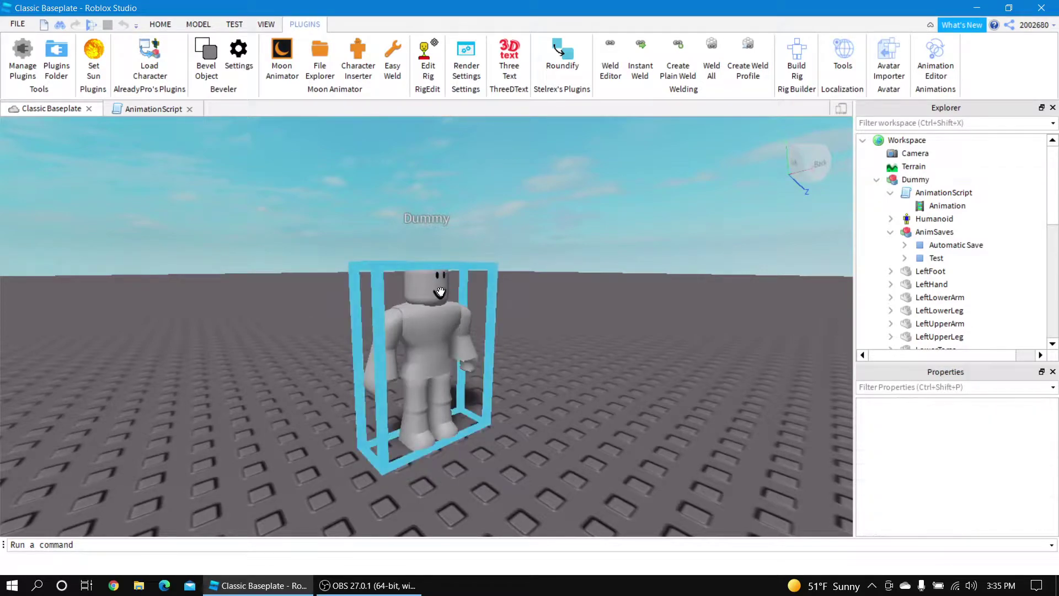
left_click(440, 292)
Preview the Dummy's walk animation in the Animation Editor, then stop and rewind to 0:00
left_click(797, 65)
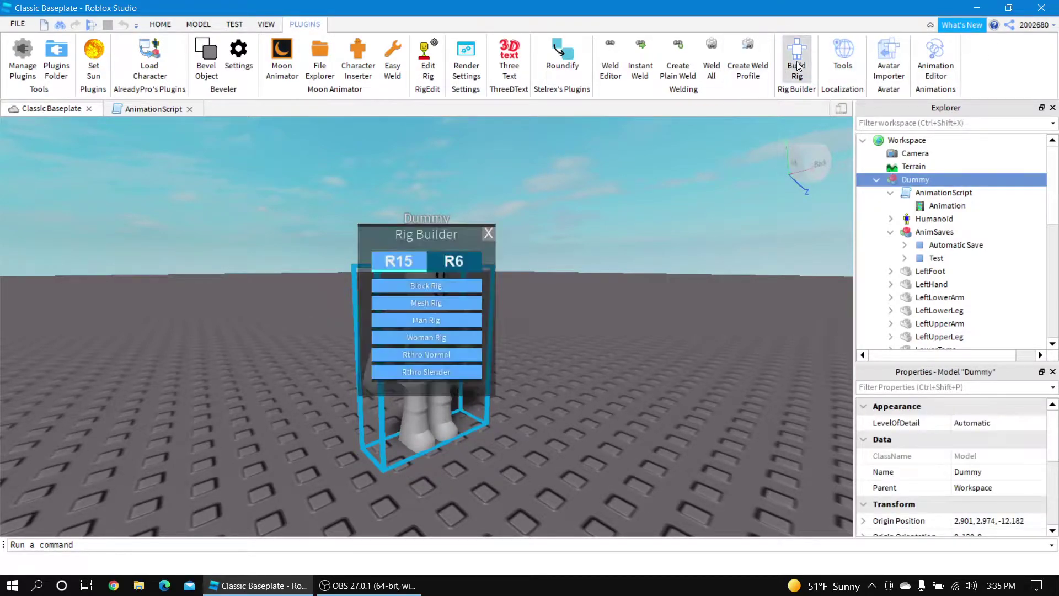
left_click(488, 233)
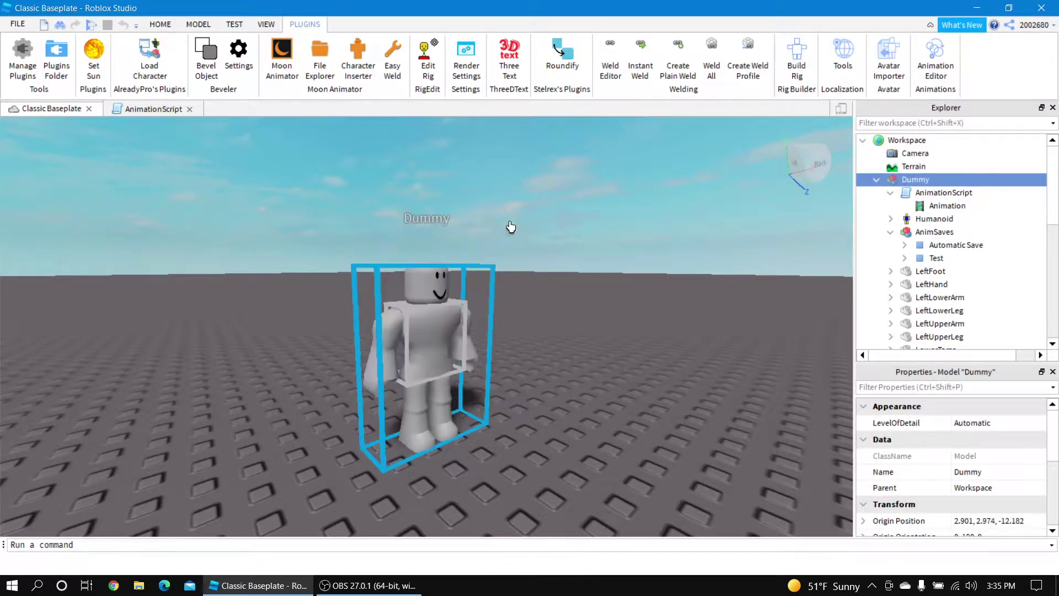
left_click(938, 68)
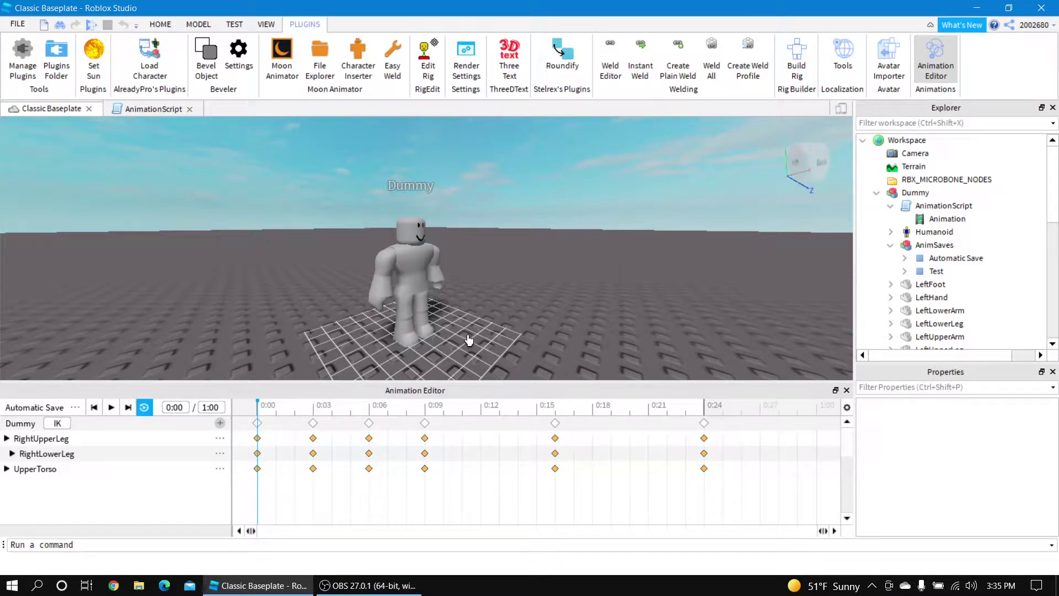
key("space")
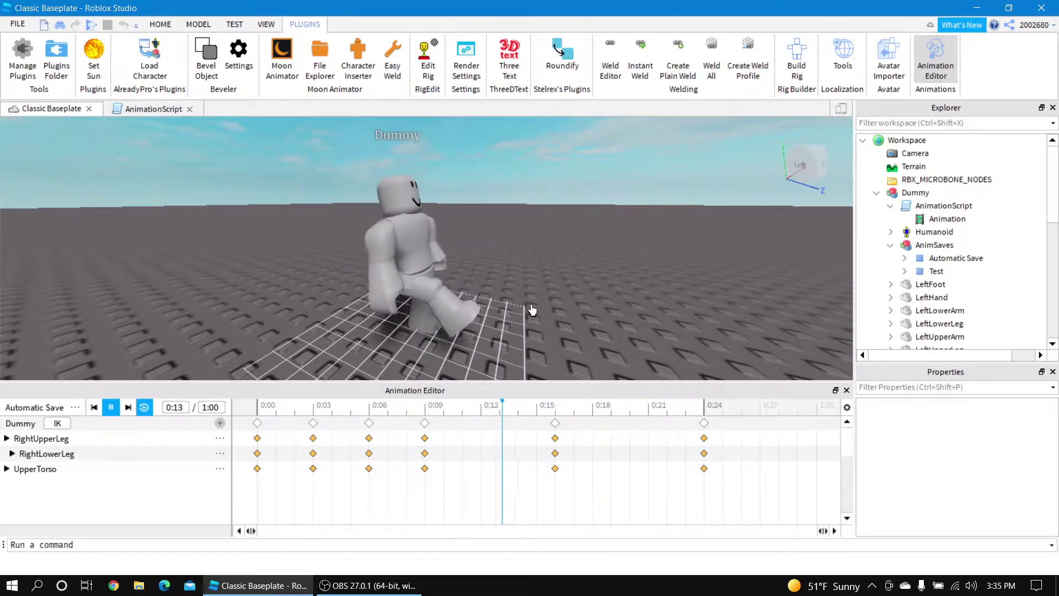
left_click(461, 413)
left_click_drag(448, 414, 239, 432)
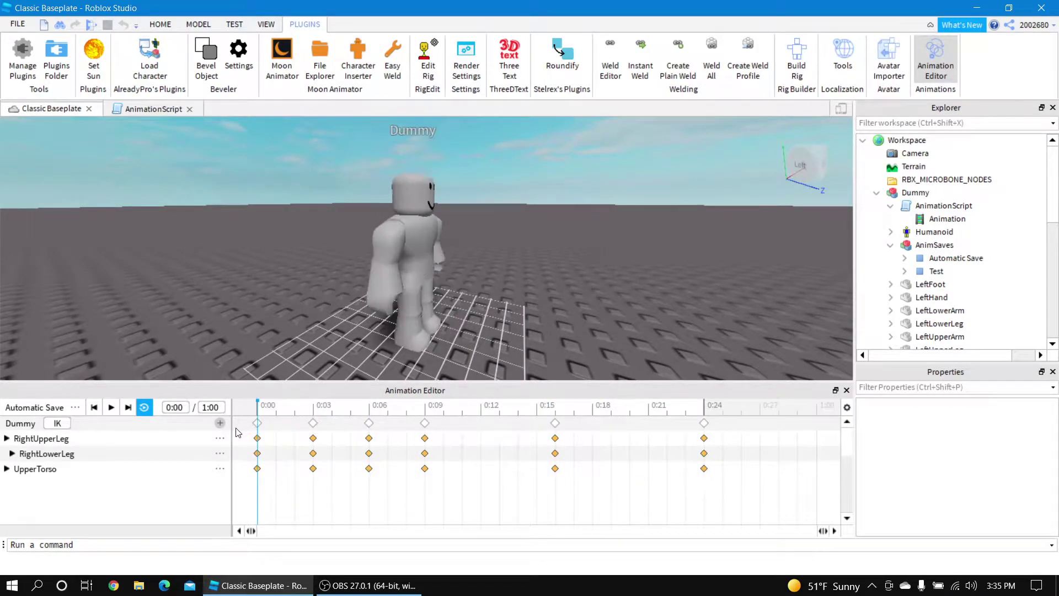
left_click(847, 390)
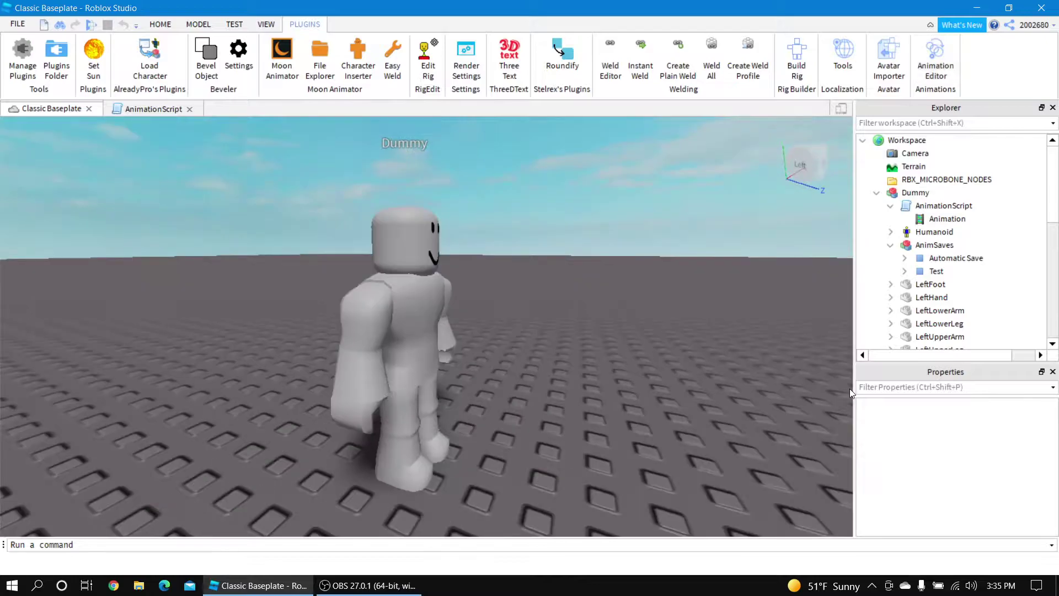
left_click(934, 193)
left_click(940, 205)
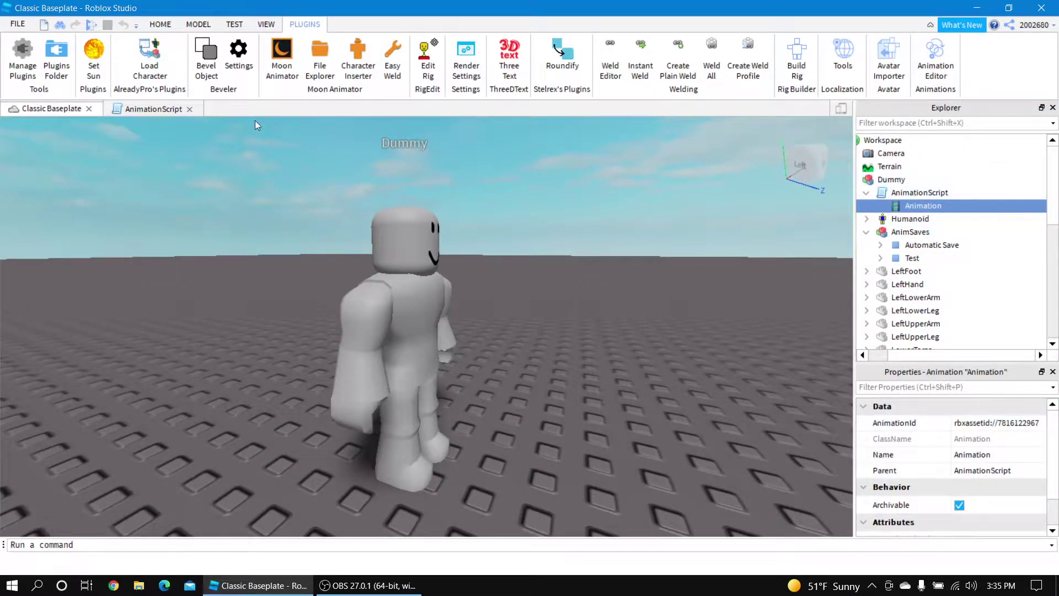
left_click(160, 24)
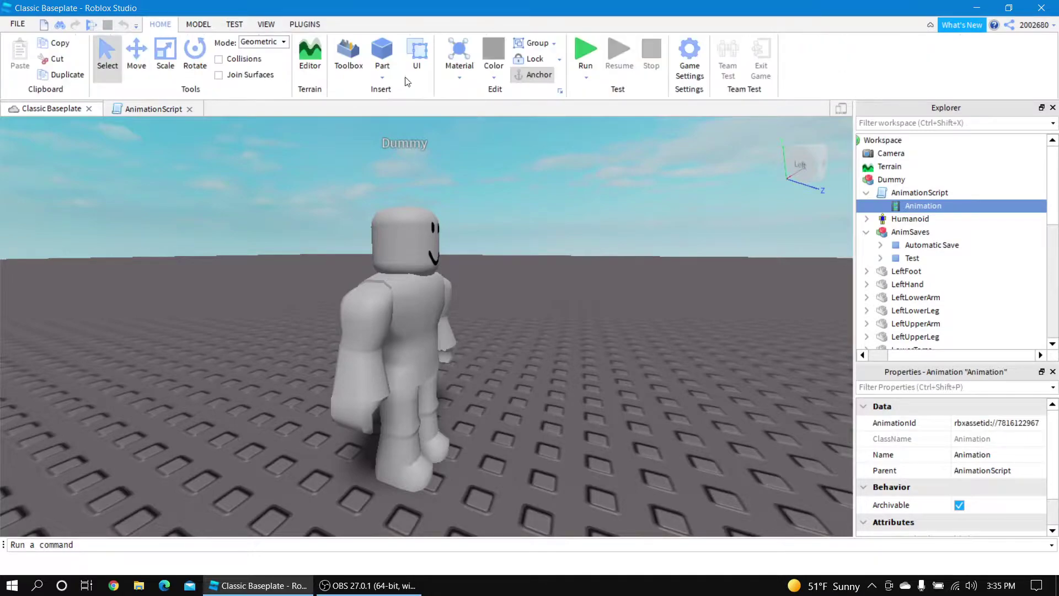
left_click(583, 55)
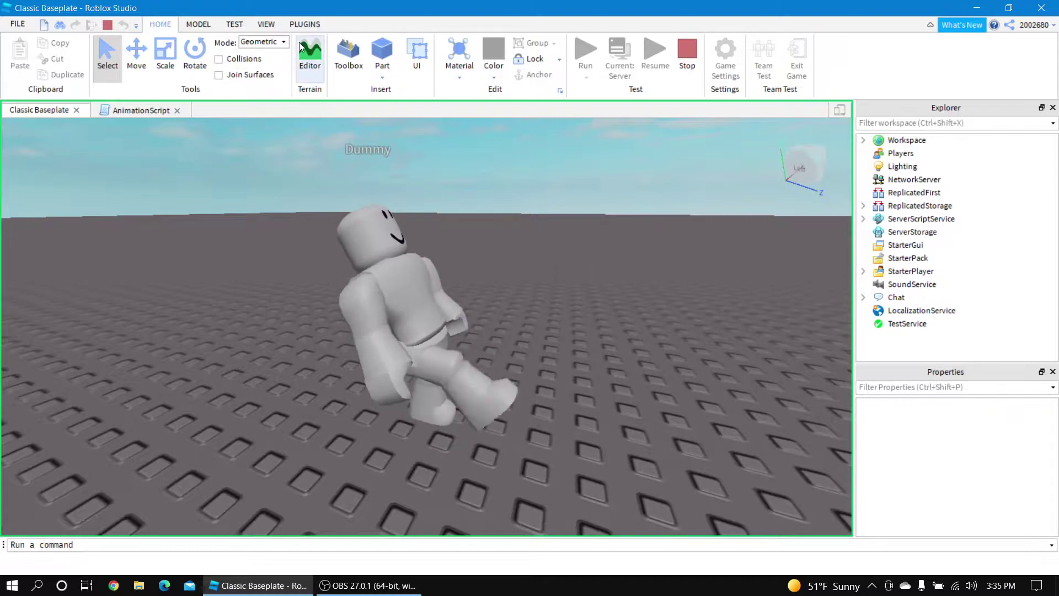
left_click(305, 24)
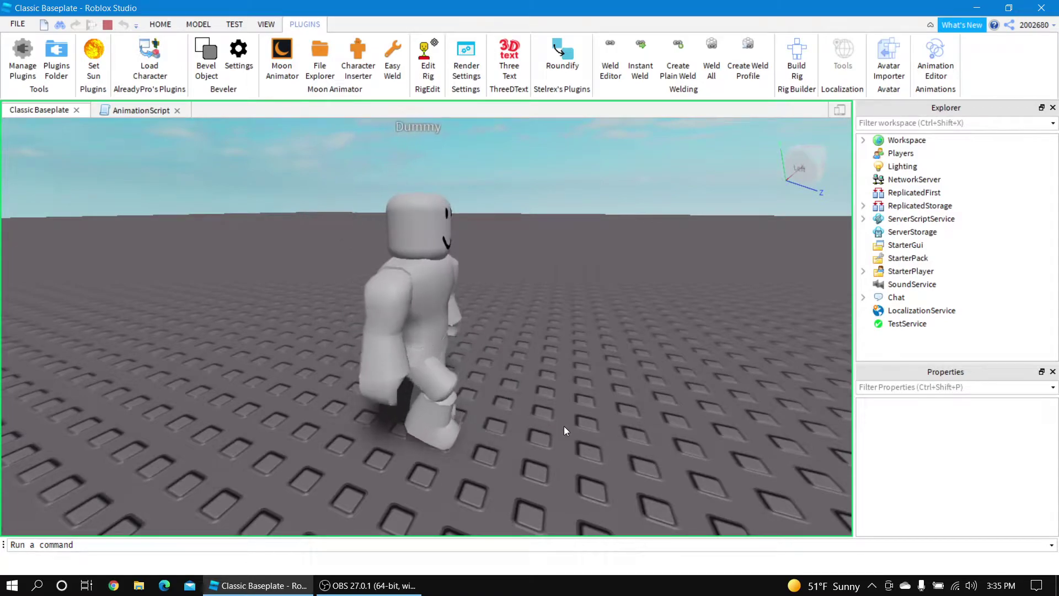
right_click_drag(564, 425, 564, 426)
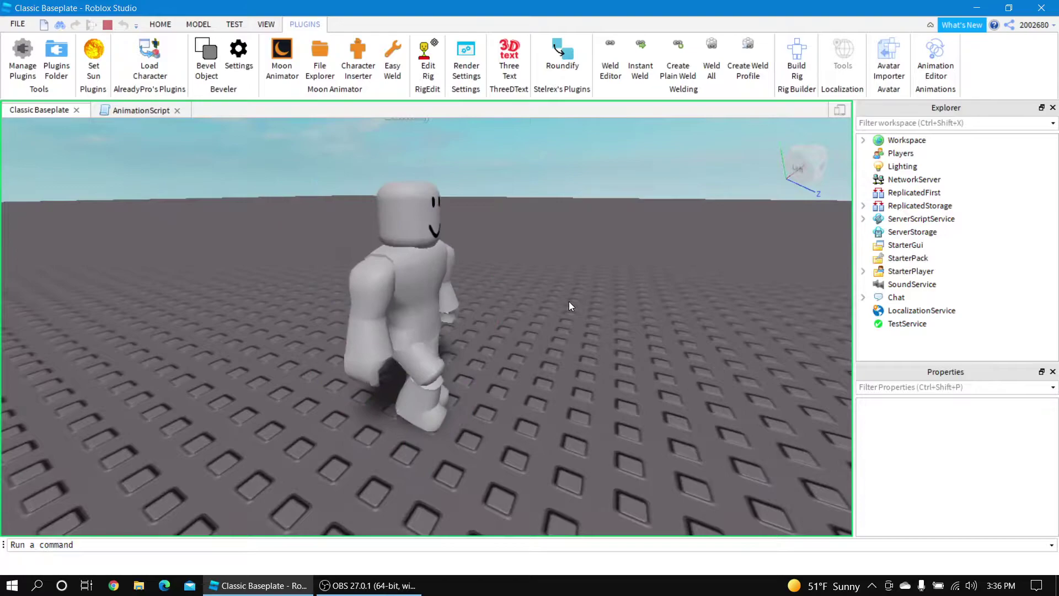
Stop the test run and reopen the Animation Editor on the Dummy rig
left_click(107, 26)
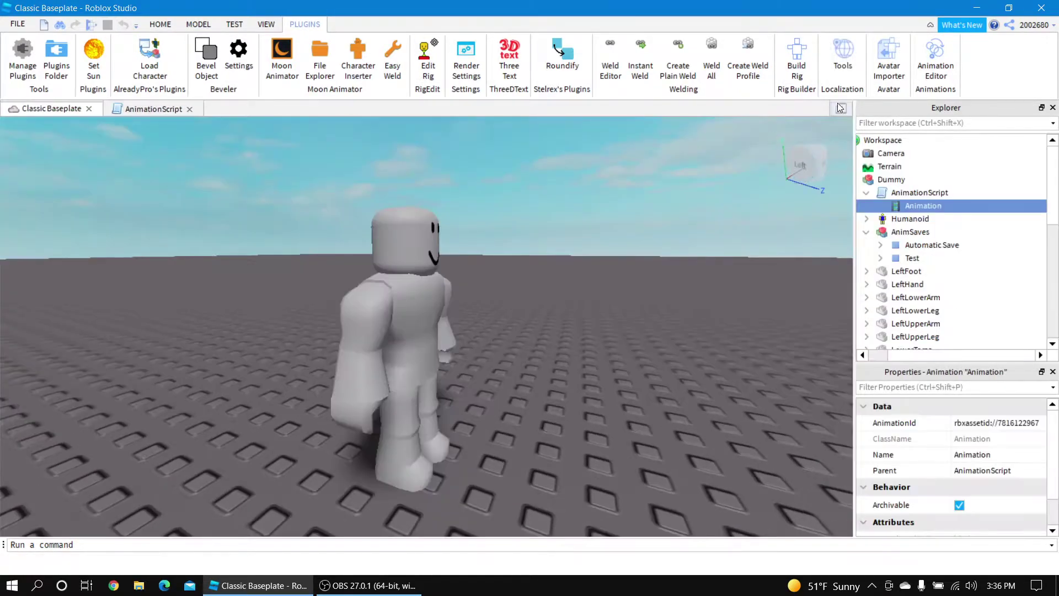
left_click(420, 342)
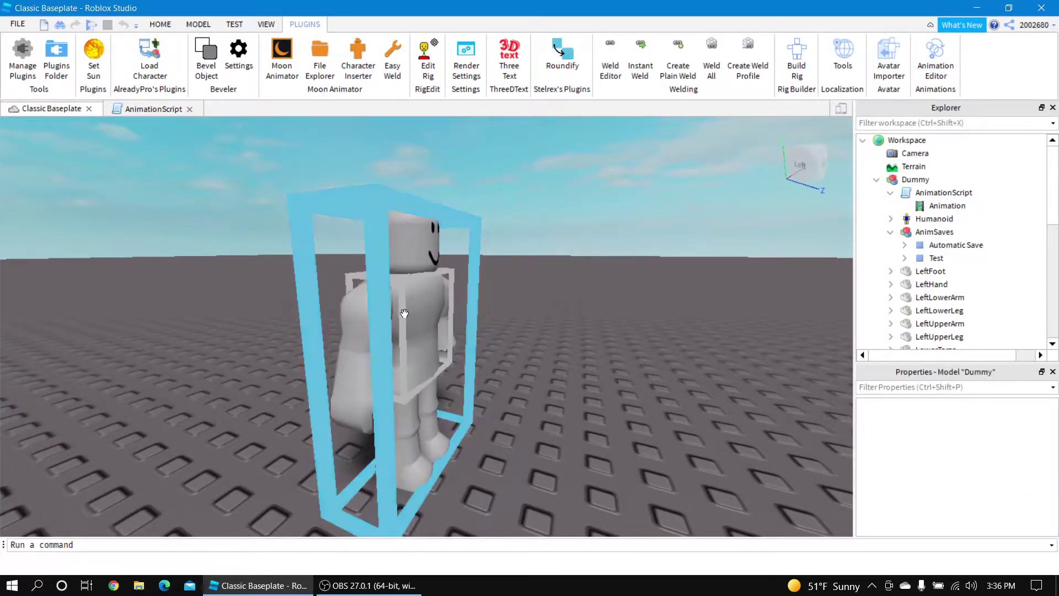
left_click(935, 80)
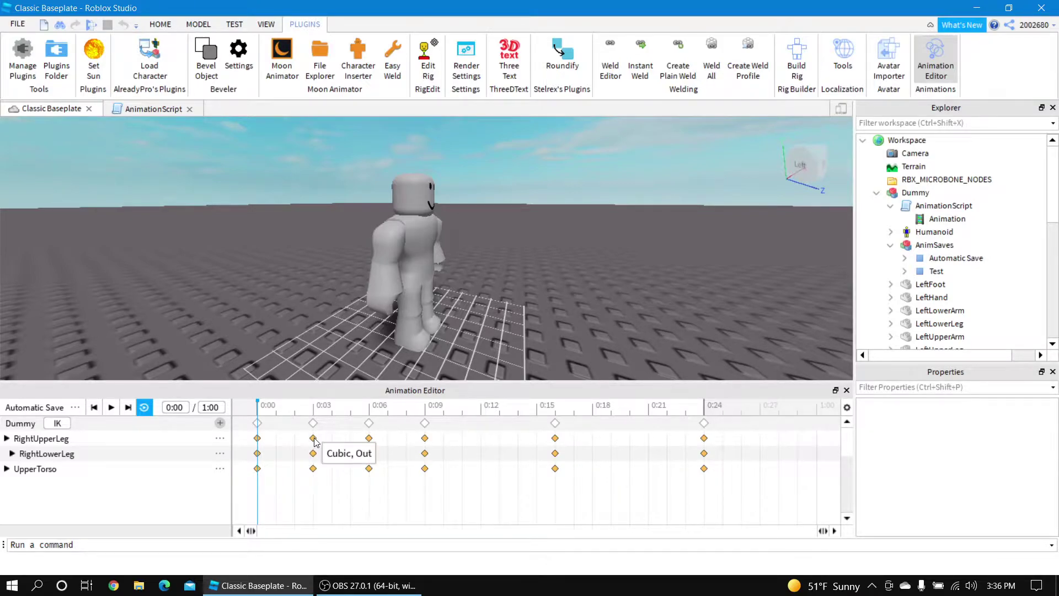
Set the 0:03 keyframes' easing direction to In
right_click(257, 439)
left_click(270, 451)
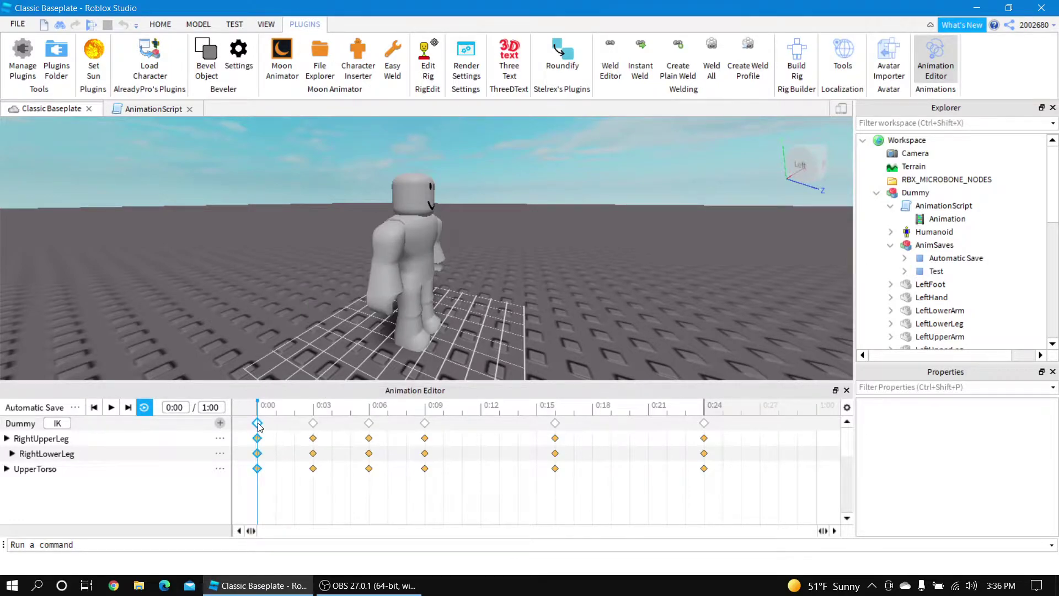
right_click(257, 422)
mouse_move(307, 381)
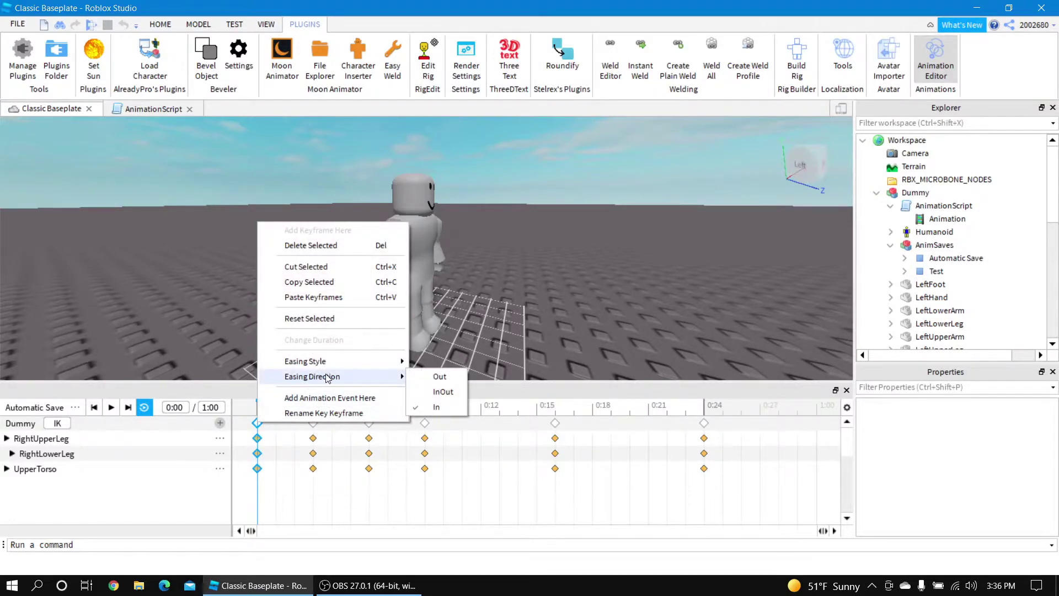
left_click(453, 382)
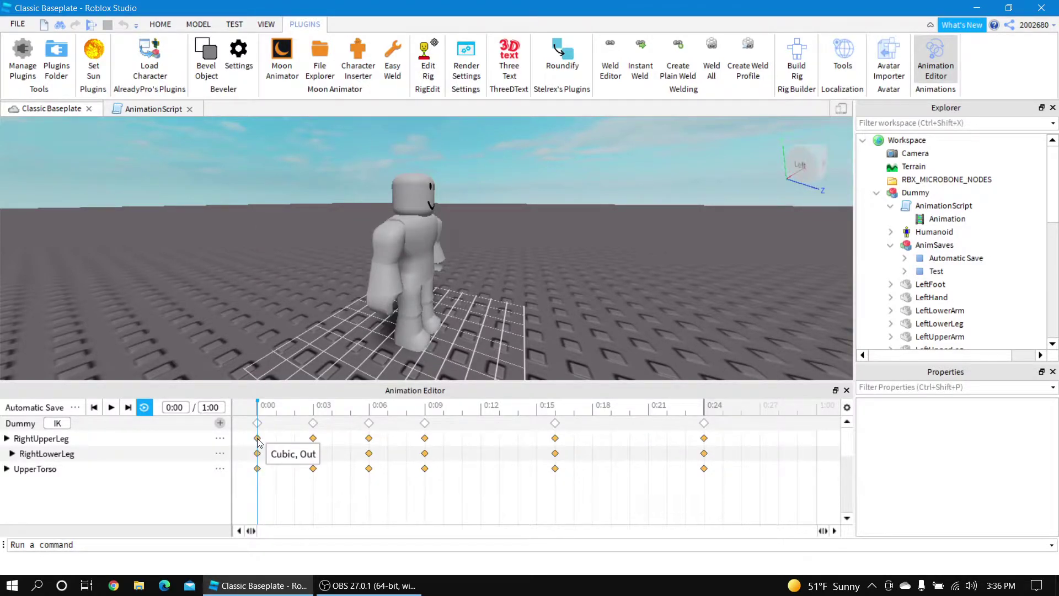
right_click(313, 425)
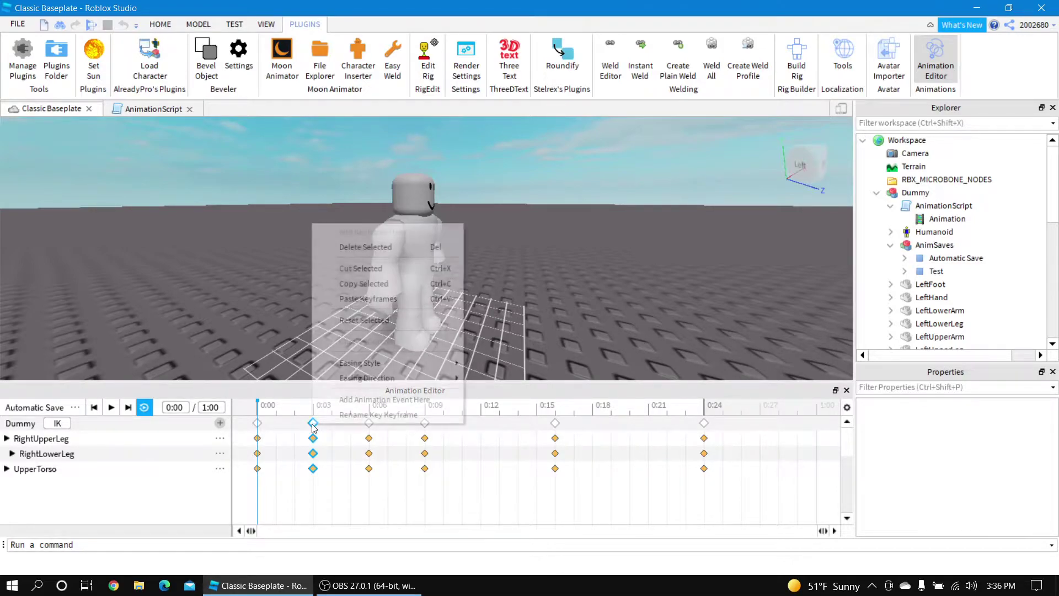
mouse_move(366, 385)
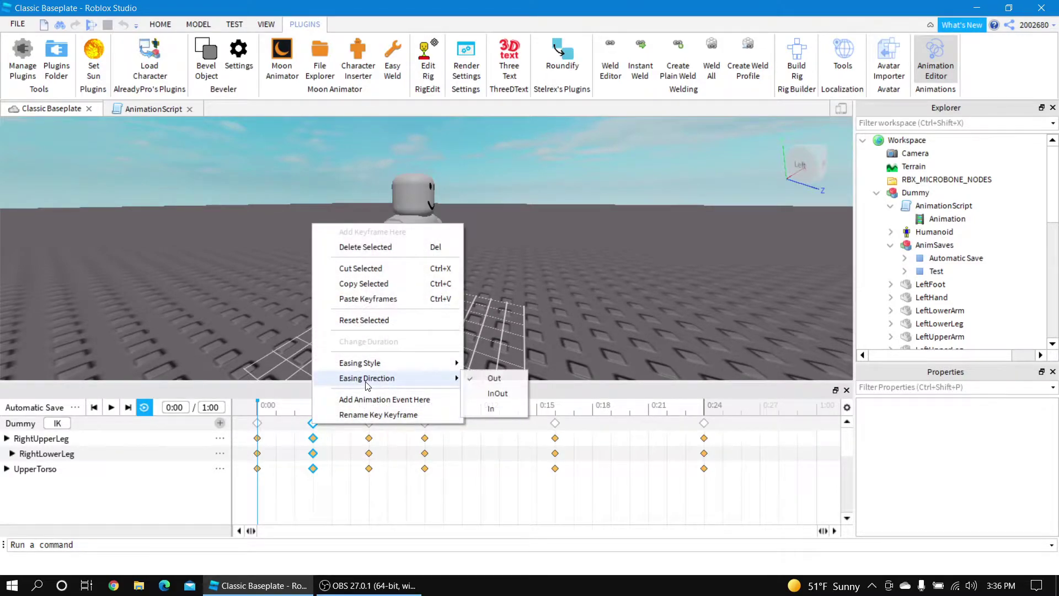
left_click(479, 408)
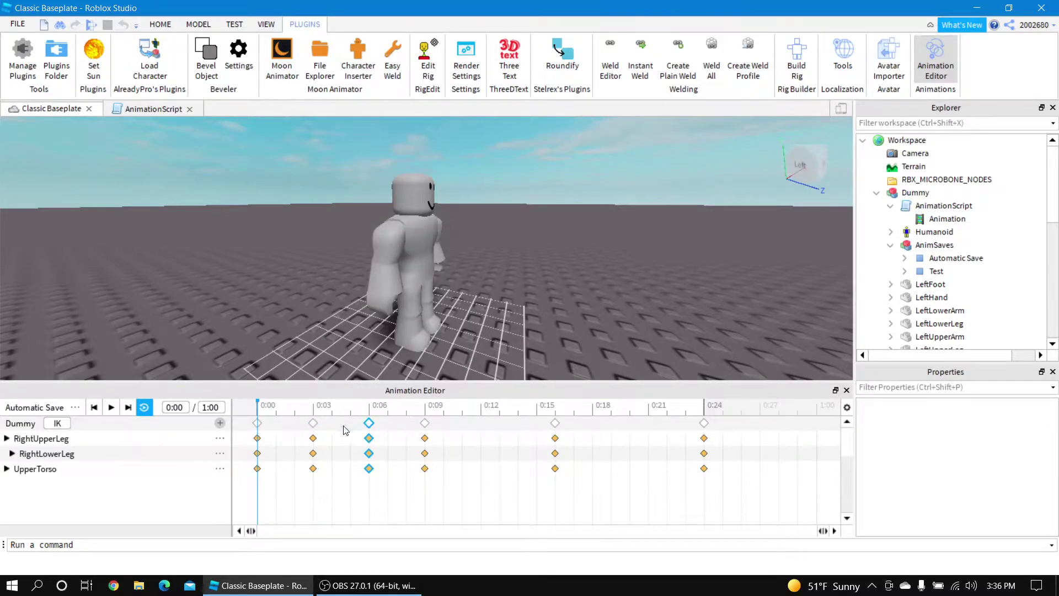
Change the easing direction of the 0:06 keyframes
left_click_drag(361, 390, 381, 504)
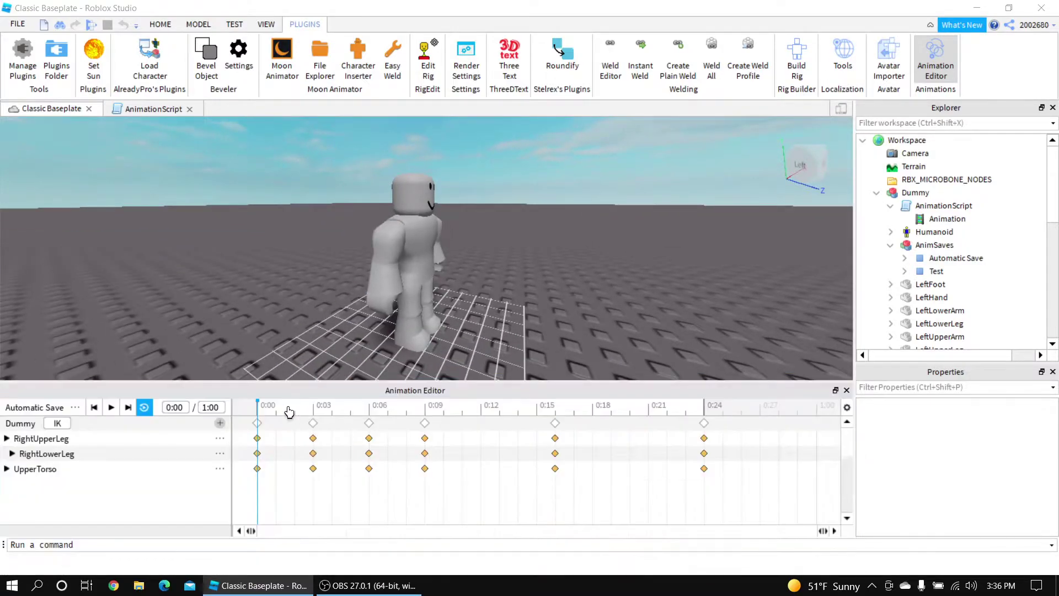
left_click(315, 413)
left_click_drag(316, 415, 368, 426)
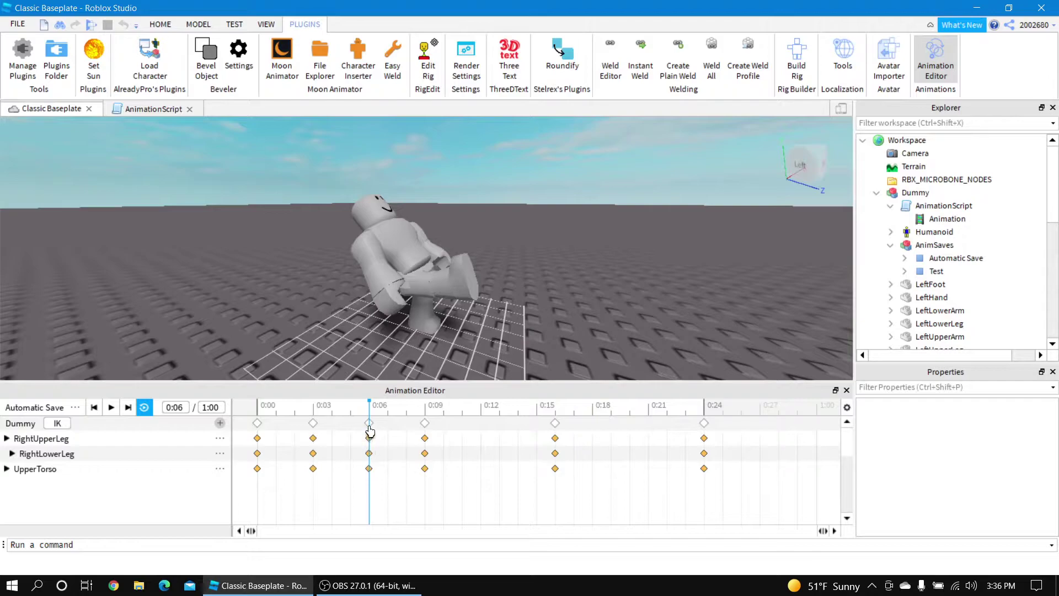
right_click(369, 430)
mouse_move(496, 380)
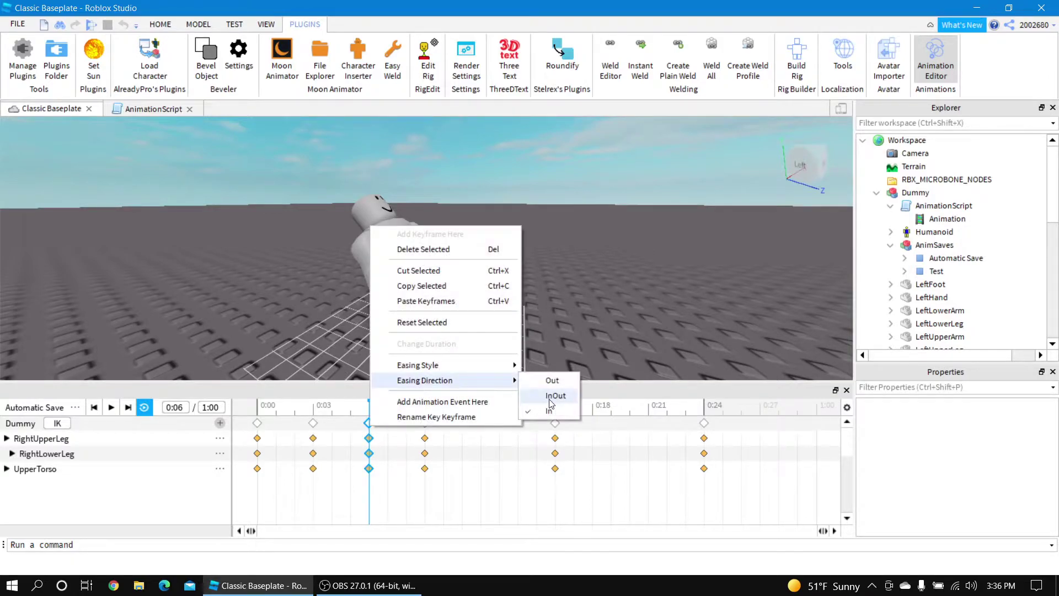
left_click(554, 380)
Set the 0:09 keyframe's easing direction to InOut and preview the result
left_click_drag(406, 409, 431, 412)
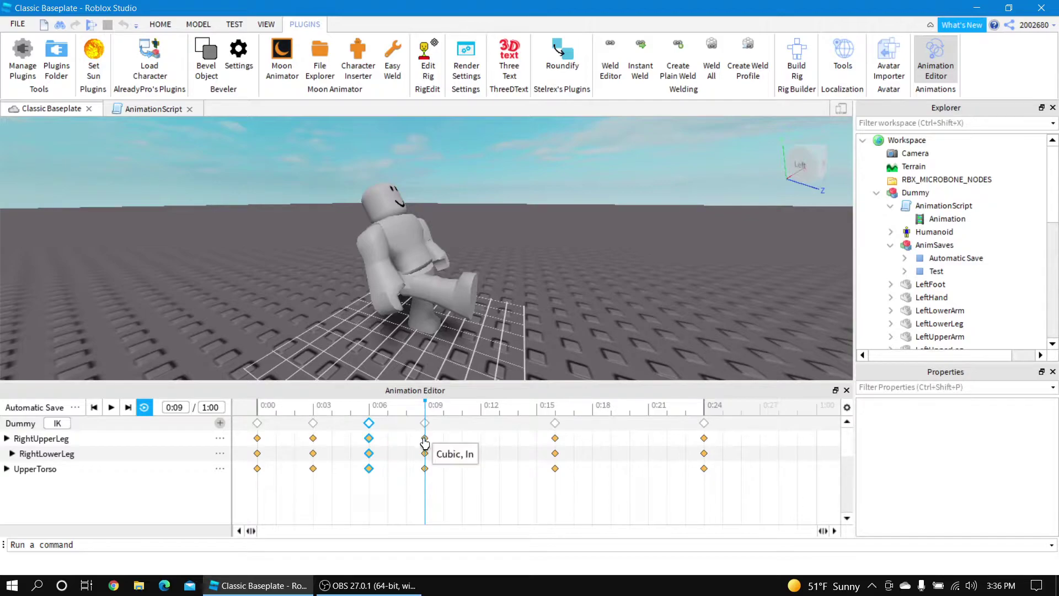
right_click(425, 424)
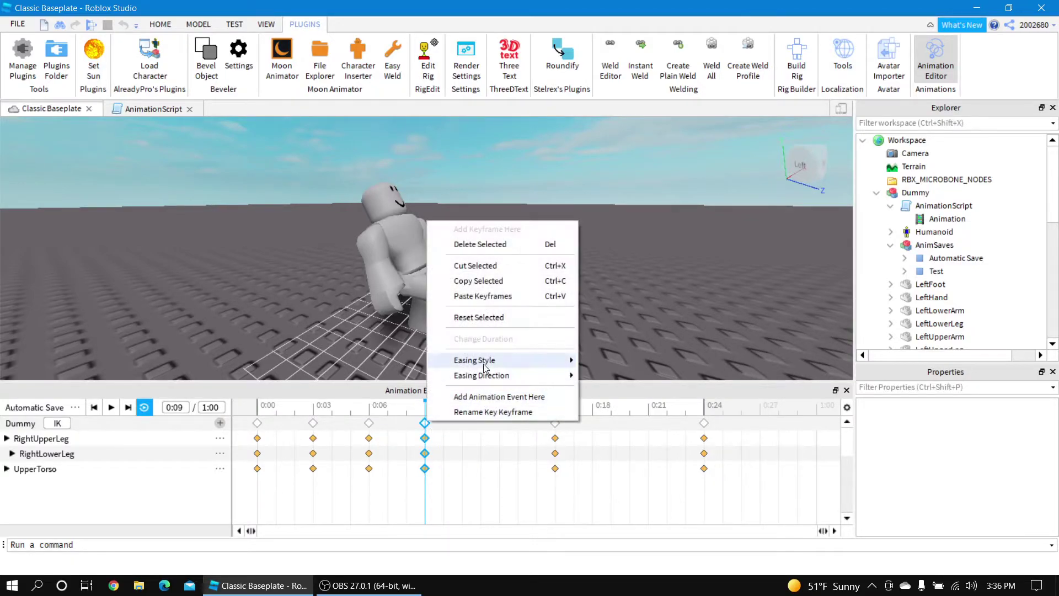
mouse_move(511, 386)
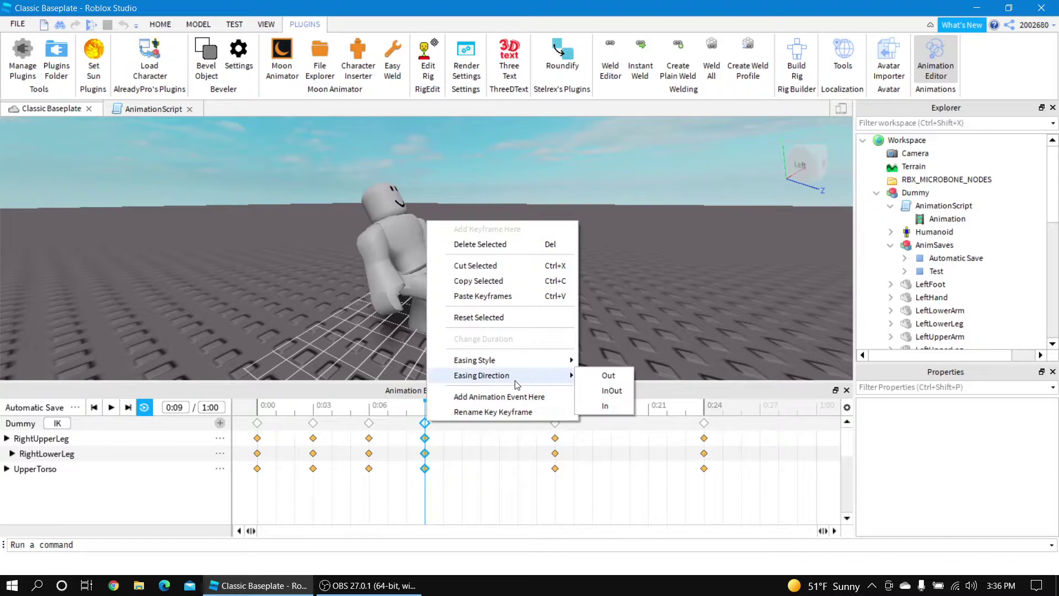
left_click(601, 385)
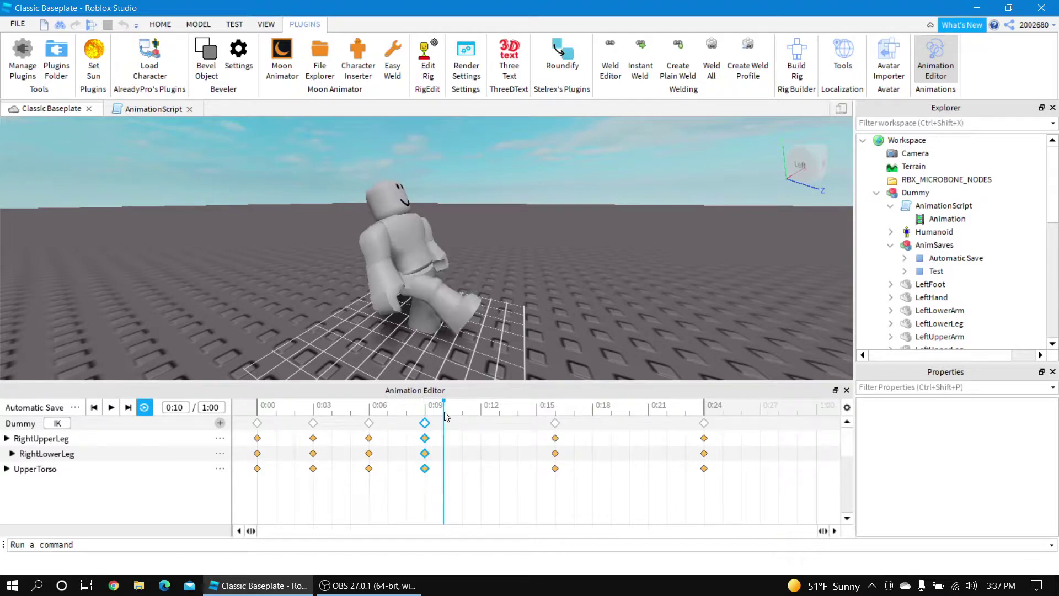
key("space")
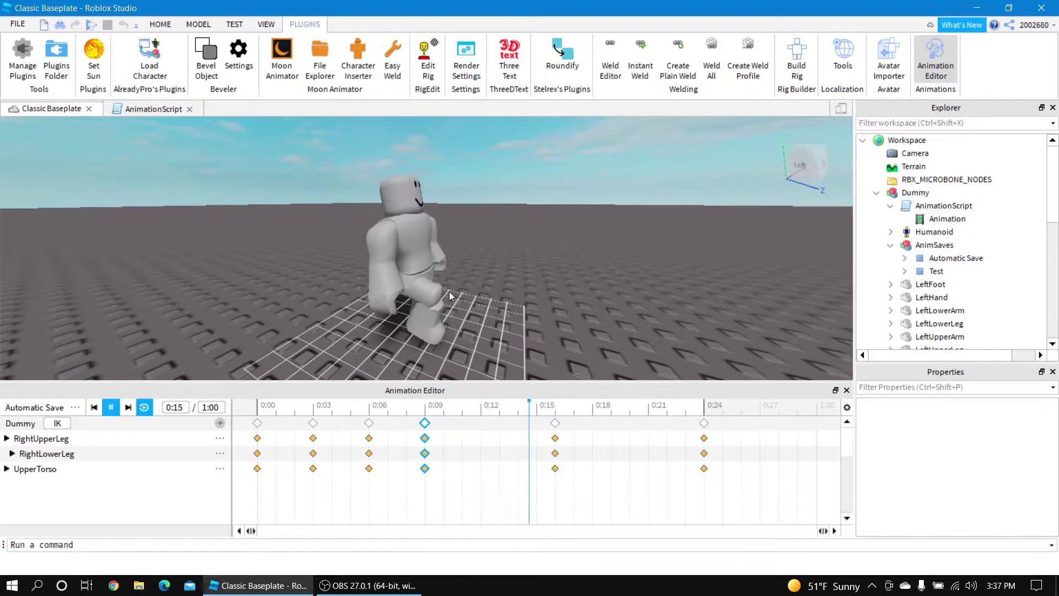
key("space")
Change the easing direction of the 0:16 keyframe
left_click_drag(473, 420, 555, 424)
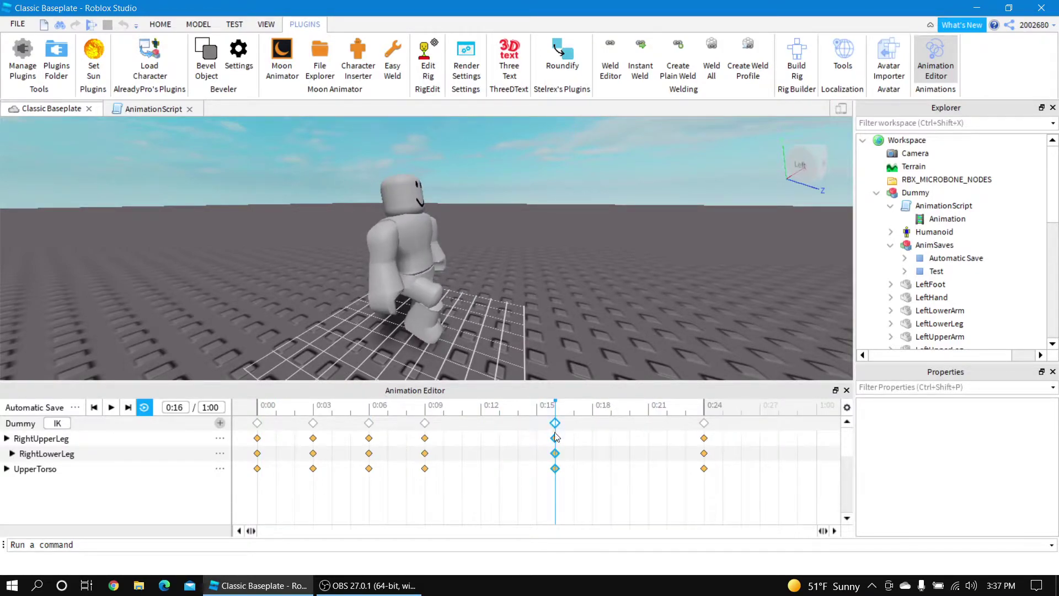
right_click(555, 424)
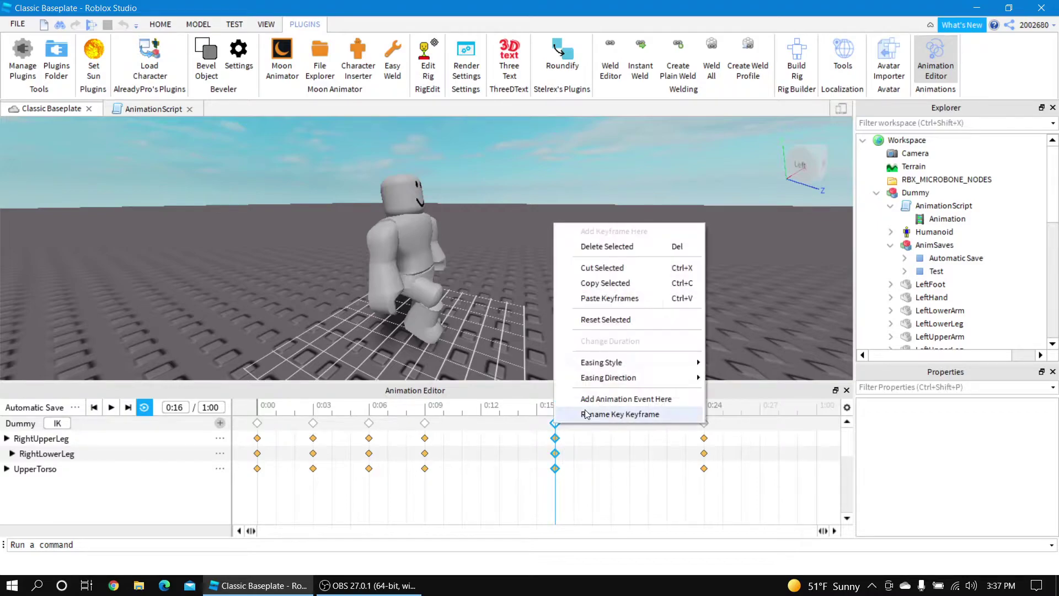
mouse_move(612, 377)
left_click(737, 408)
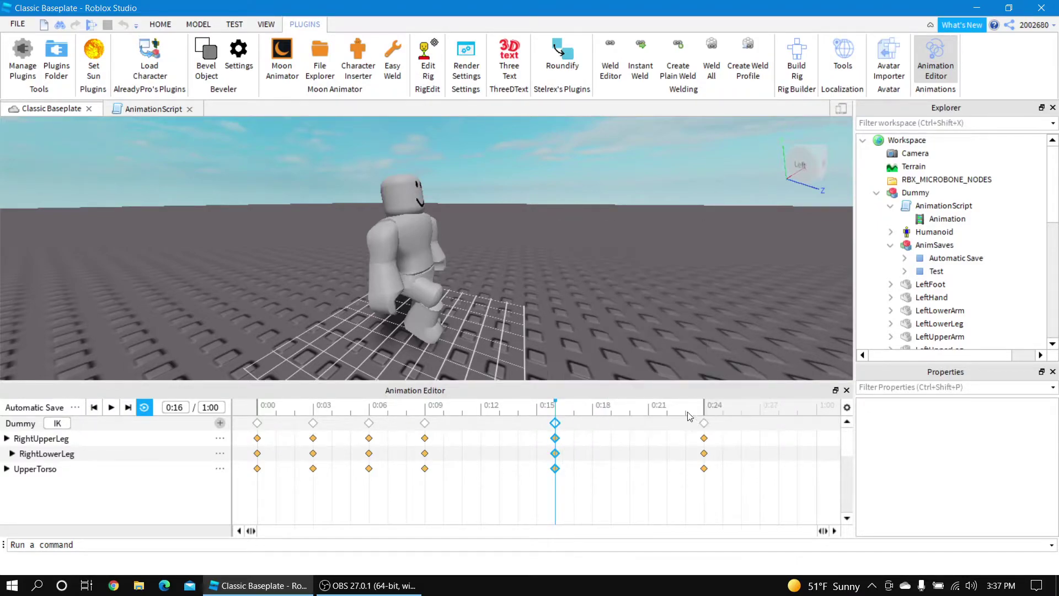
Set the 0:24 keyframes' easing direction to Out and play the animation to check it
left_click(705, 418)
left_click(704, 422)
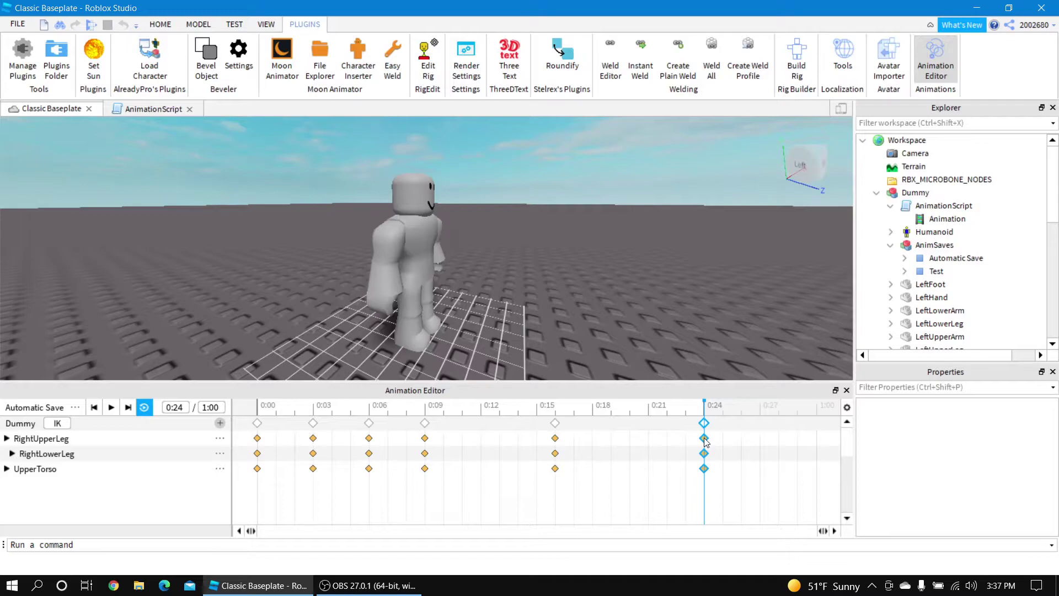
right_click(704, 440)
mouse_move(748, 411)
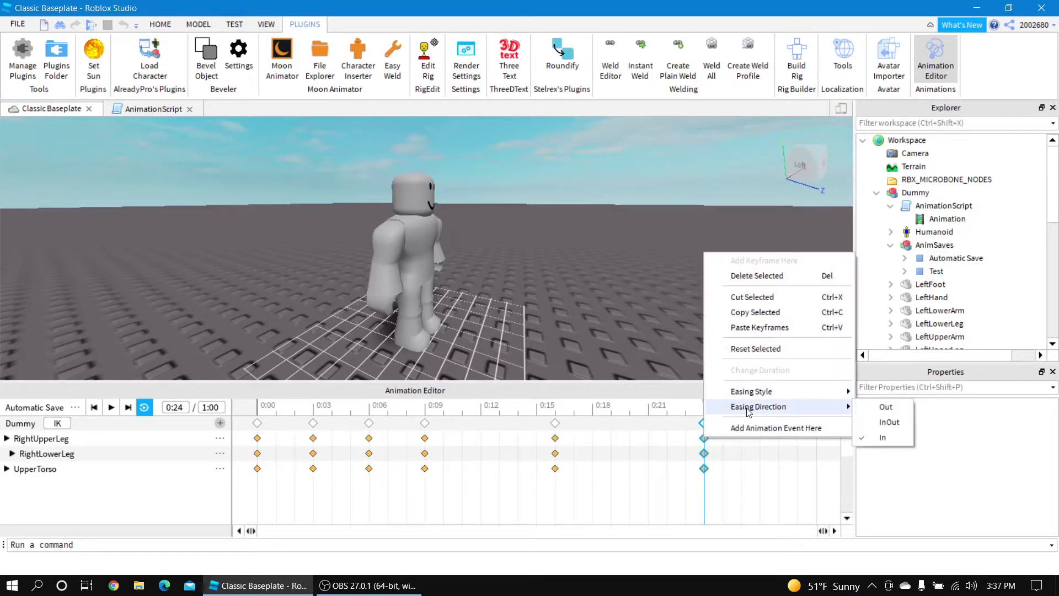
left_click(864, 410)
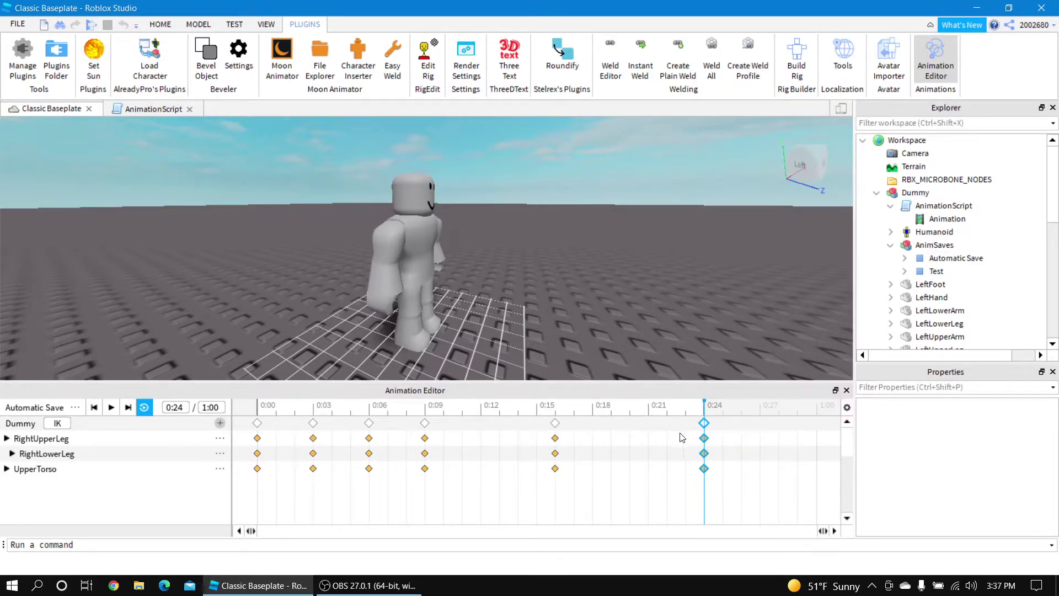
key("space")
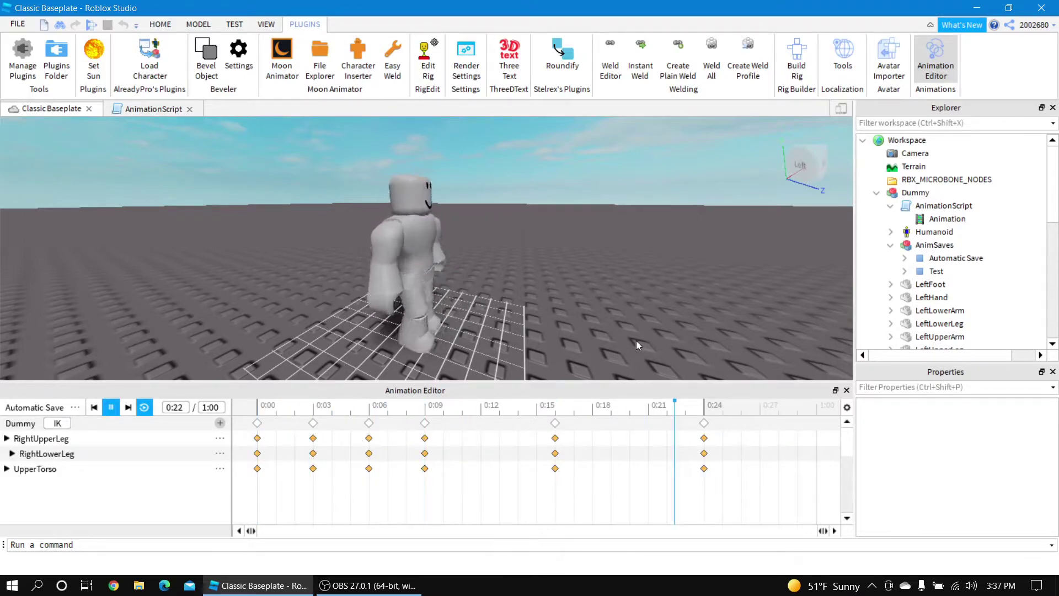
scroll(595, 336, "up", 5)
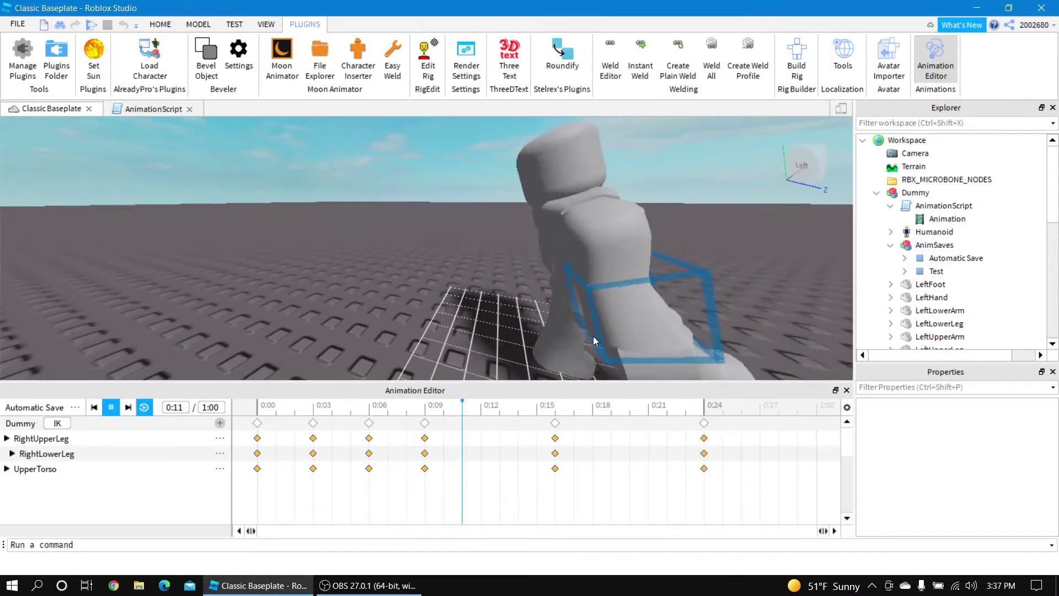
scroll(594, 336, "down", 5)
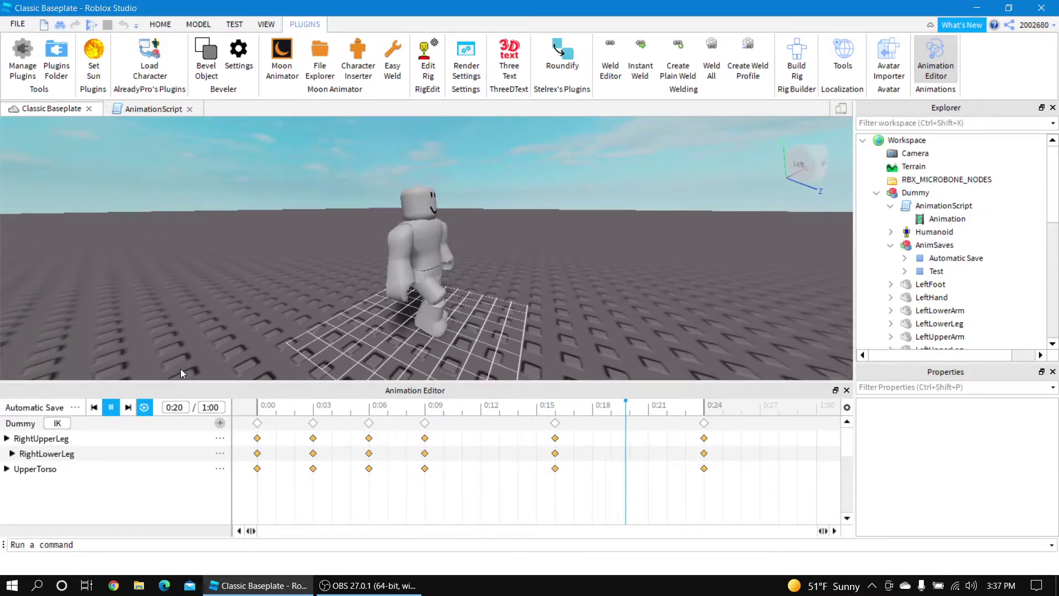
left_click(102, 408)
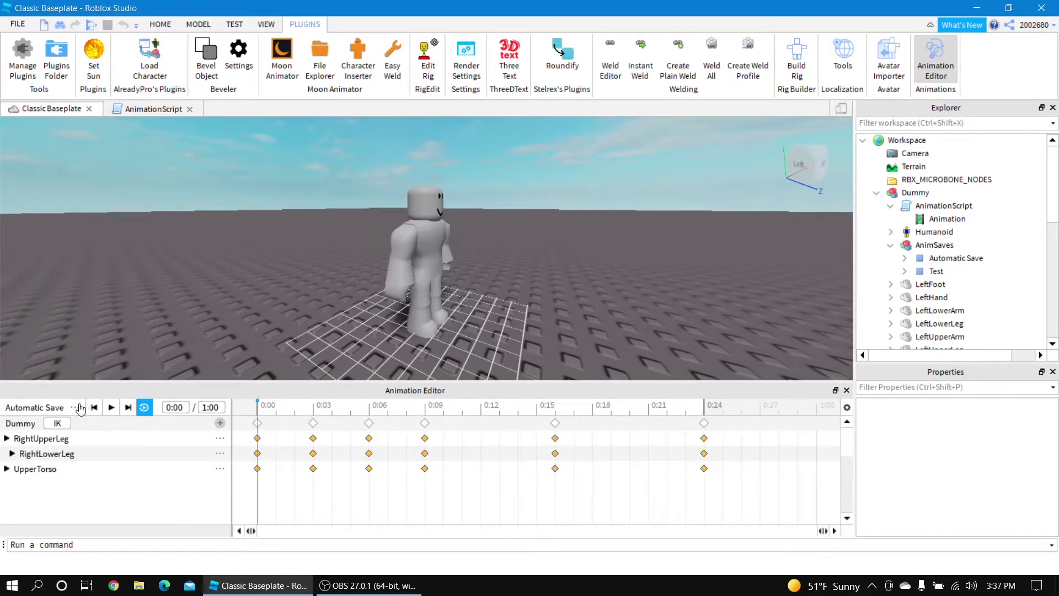
left_click(74, 407)
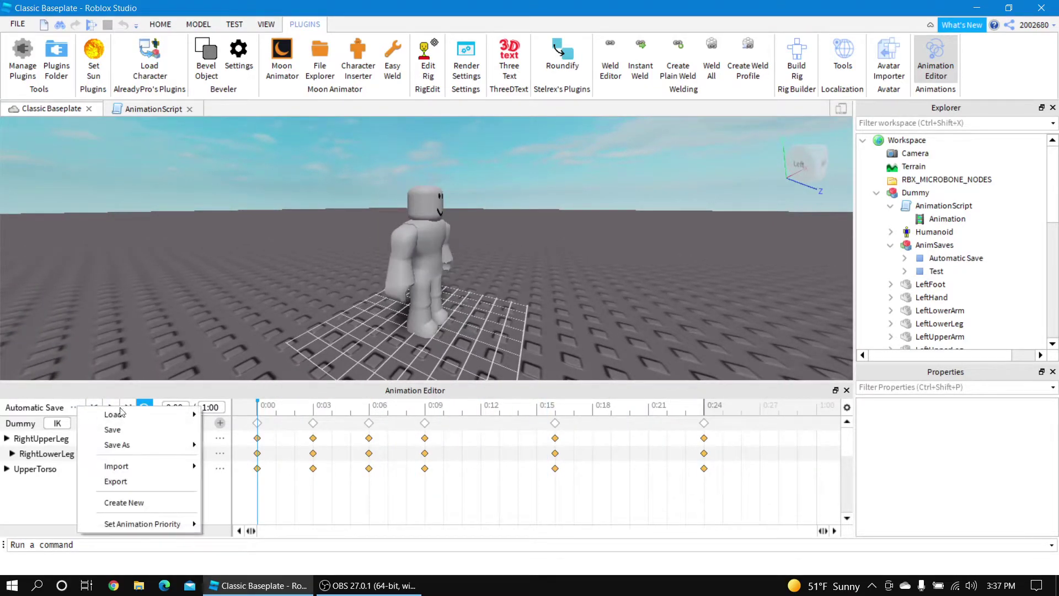
left_click(117, 481)
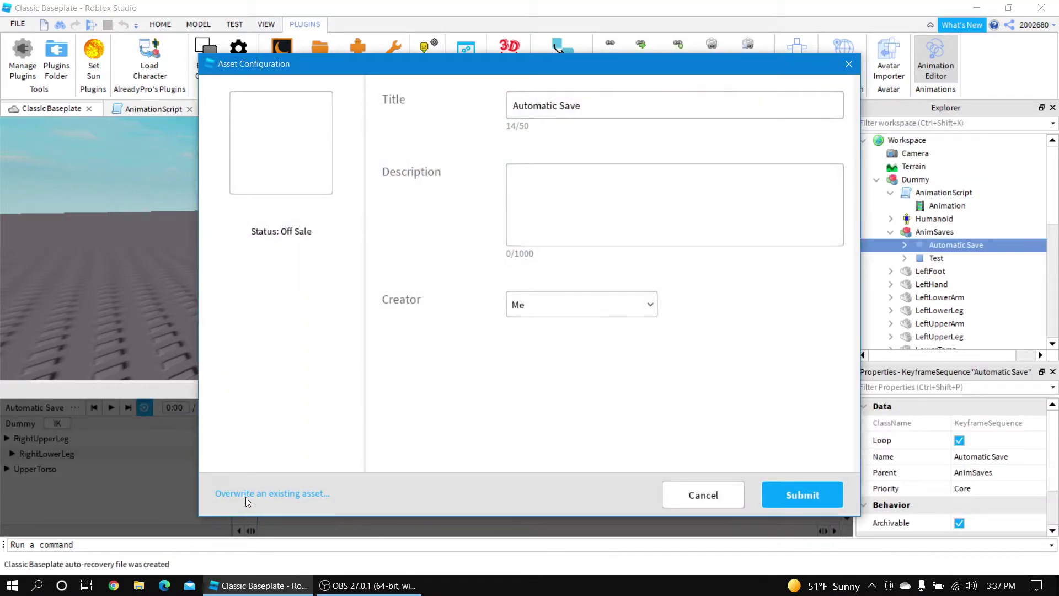
left_click(246, 494)
left_click(439, 294)
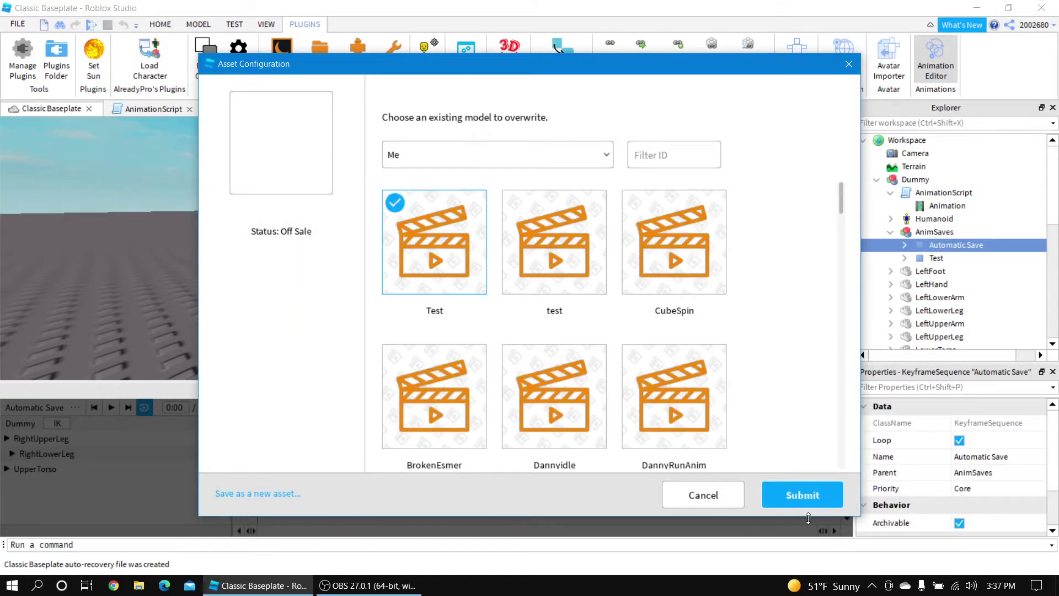
left_click(799, 488)
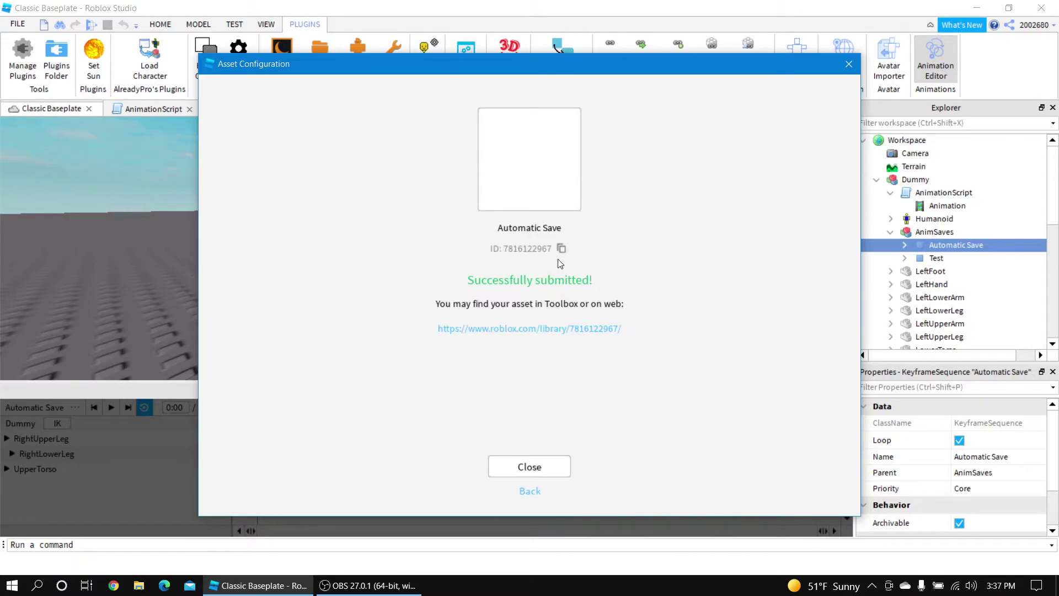
left_click(551, 469)
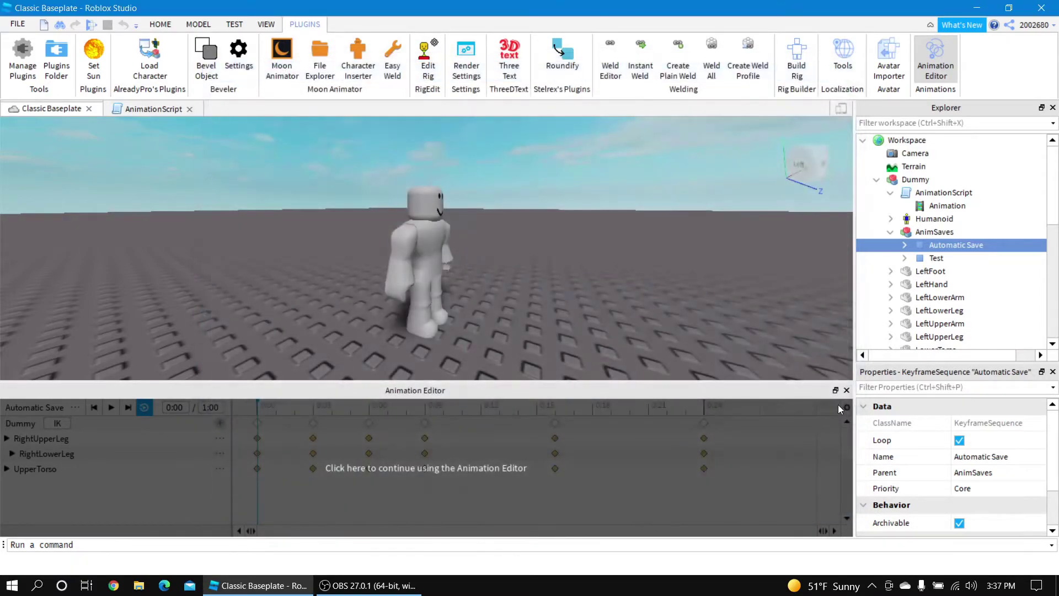
left_click(847, 390)
left_click(923, 205)
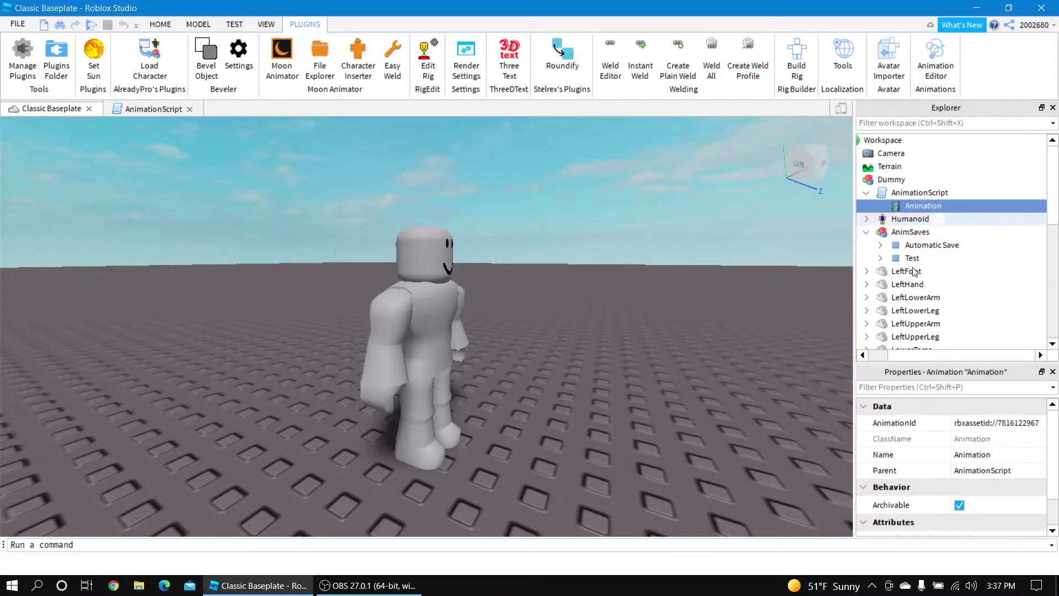
left_click(1013, 424)
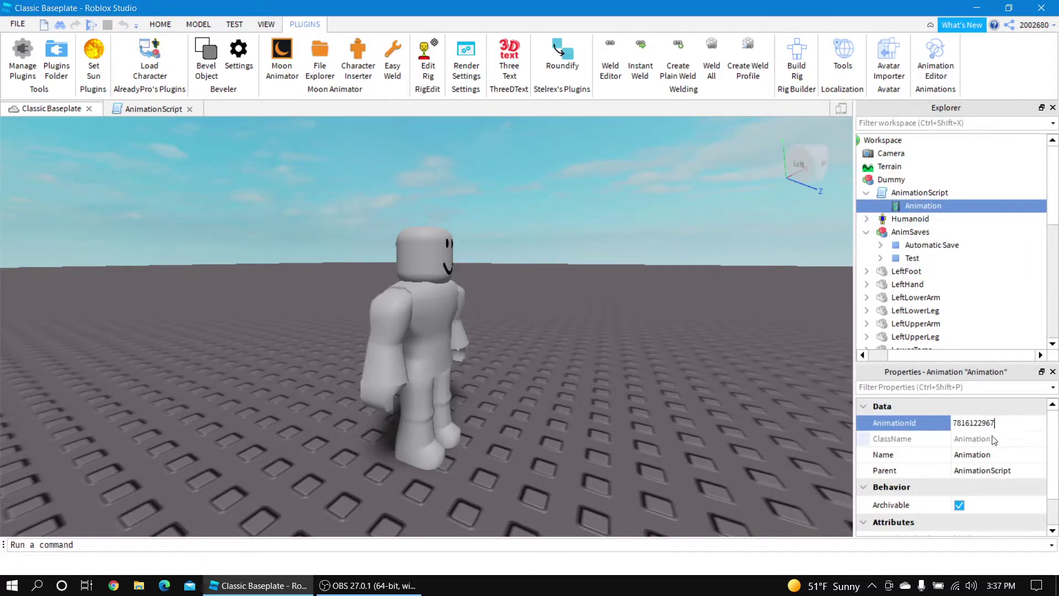
key("Return")
left_click(672, 416)
Check the AnimationScript code and the Animation's ID, then return to the Classic Baseplate scene
left_click(918, 197)
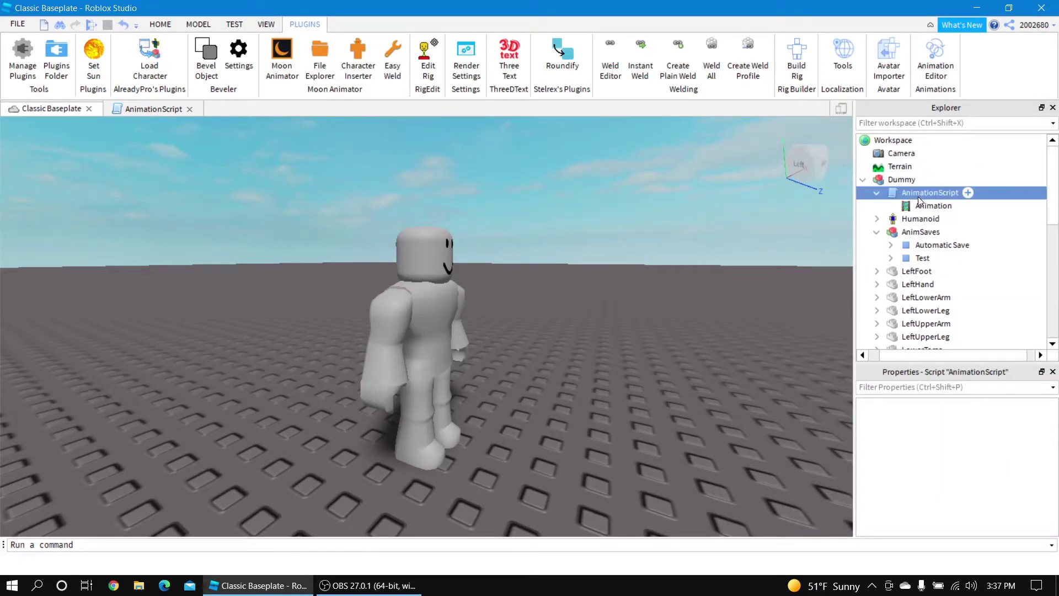
double_click(918, 197)
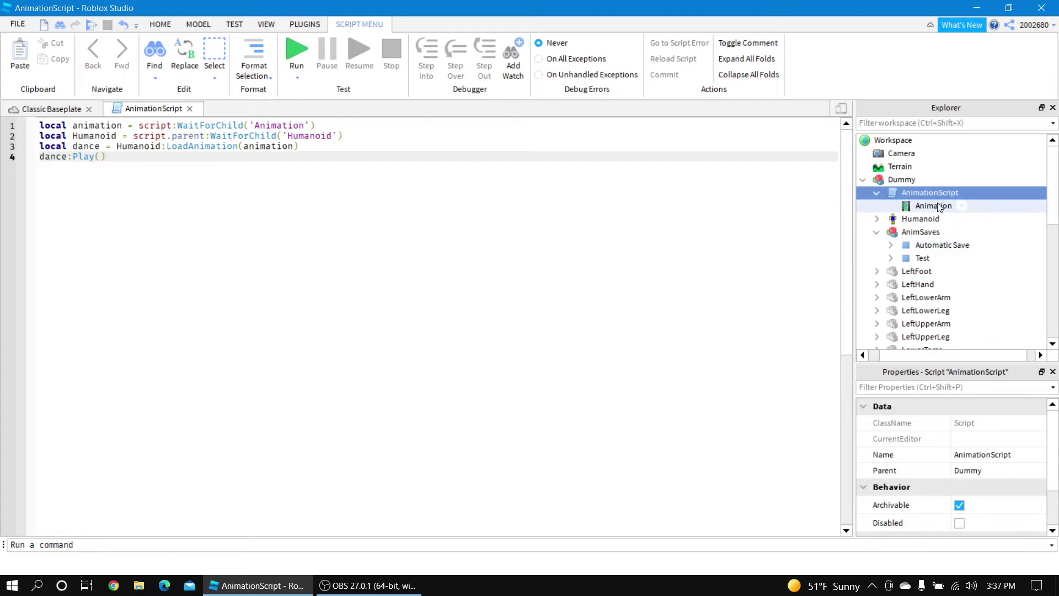
left_click(924, 212)
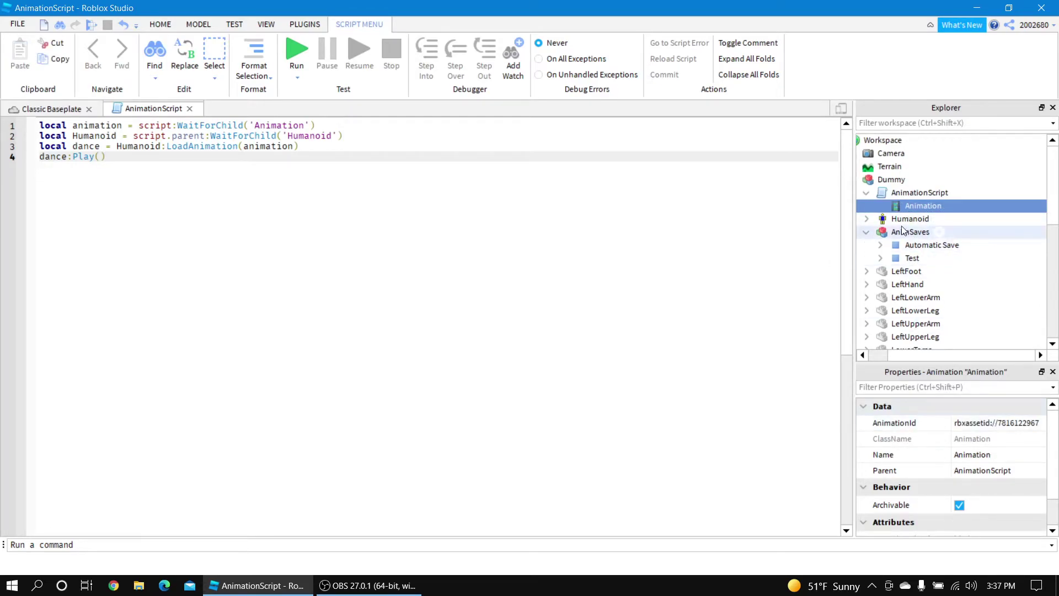
left_click(52, 110)
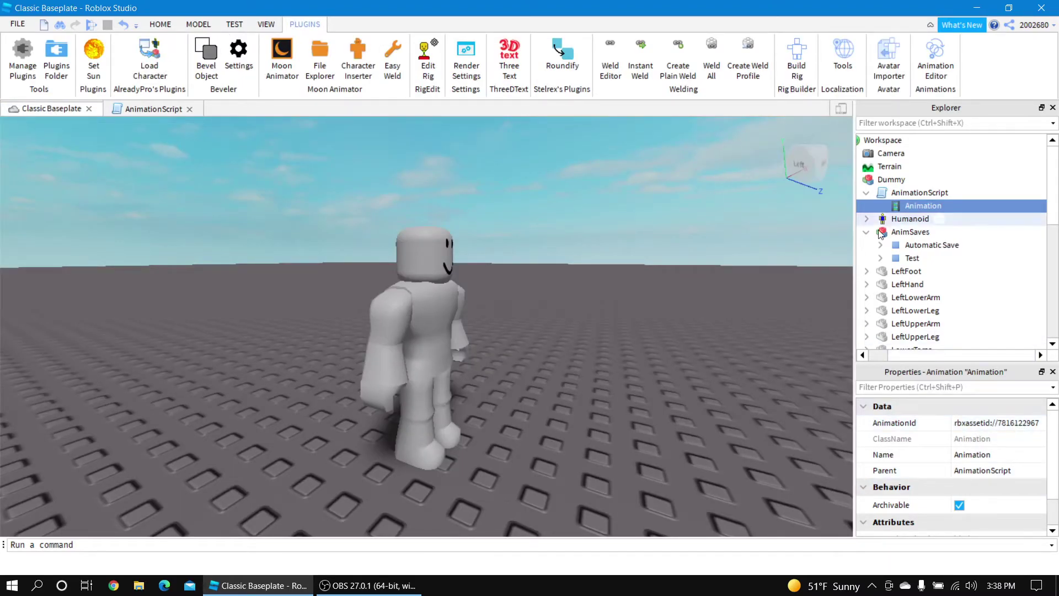
Start a test run of the game and tilt the camera toward the Dummy
left_click(564, 363)
left_click(160, 25)
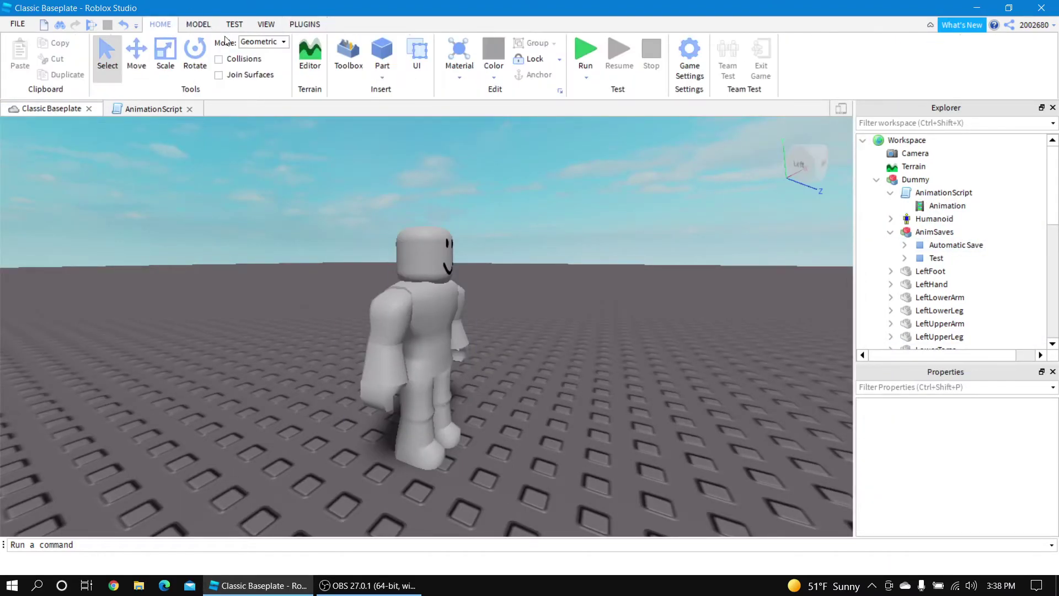
left_click(581, 54)
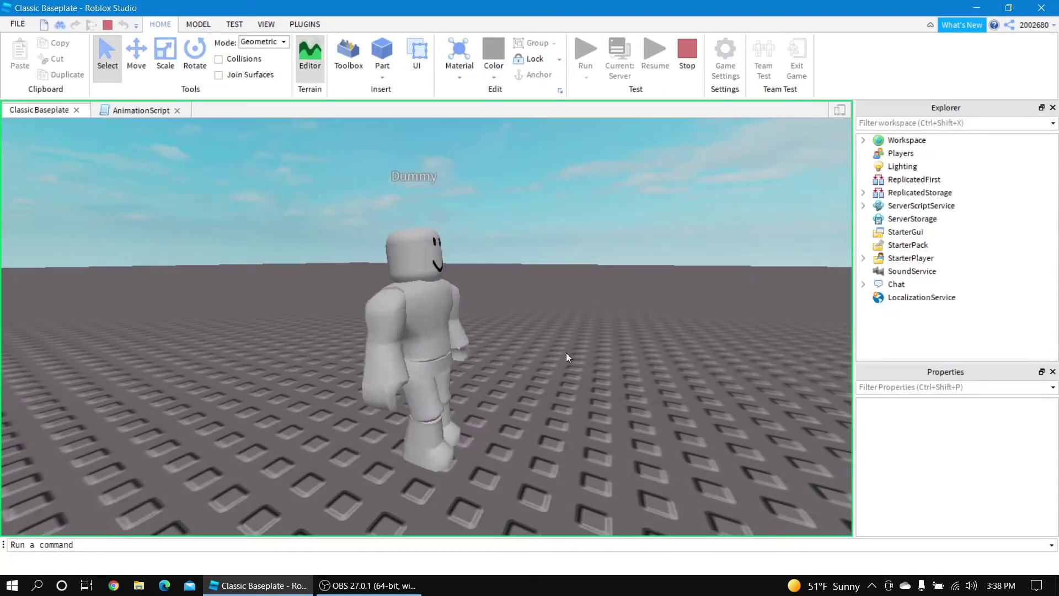
right_click_drag(562, 374, 563, 374)
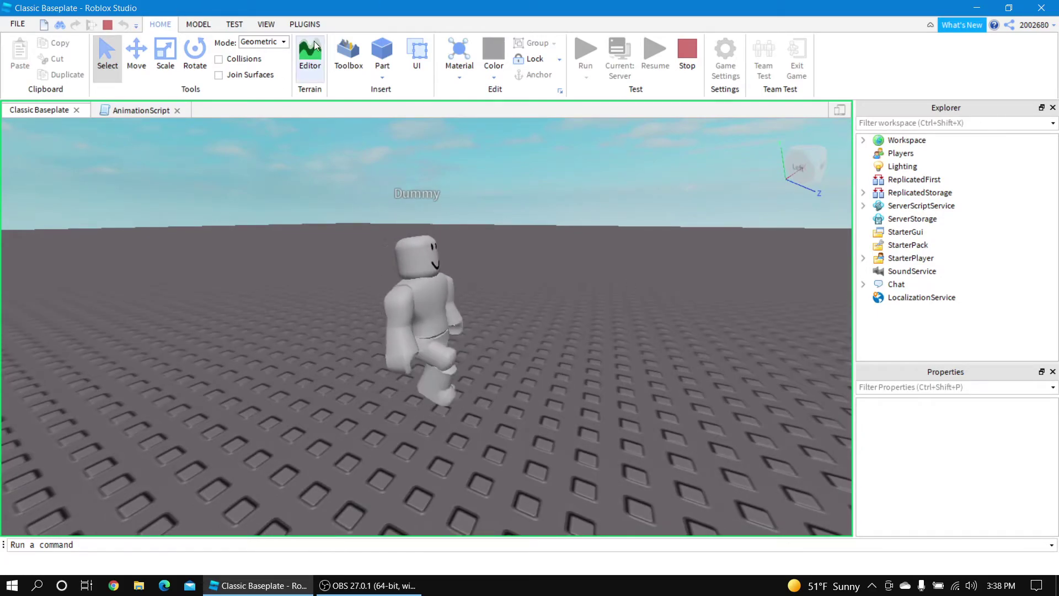
Focus and zoom the camera on the Dummy to watch its walking animation loop
left_click(305, 25)
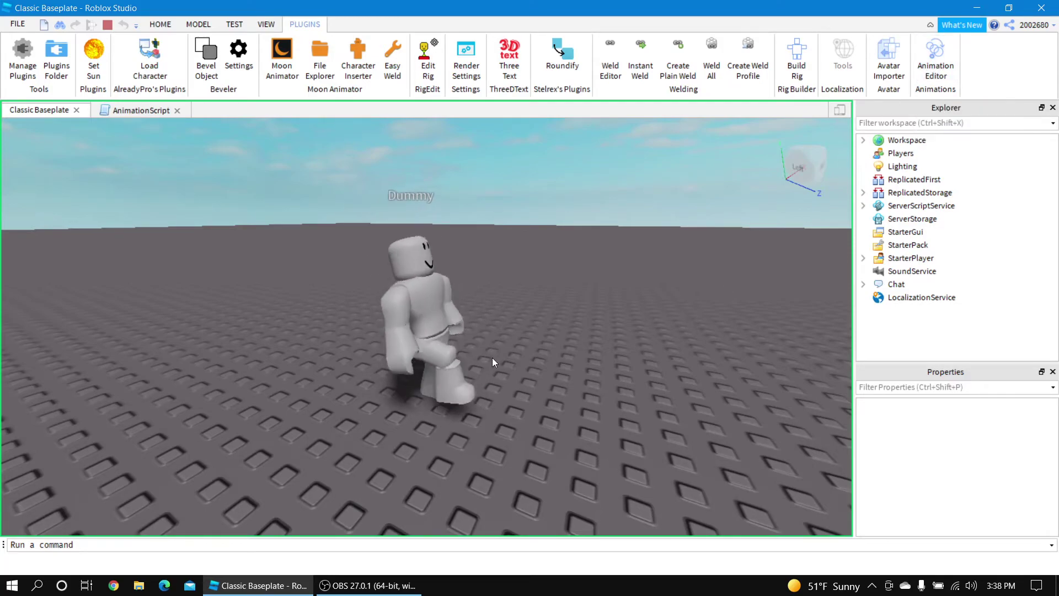
right_click_drag(558, 392, 530, 381)
scroll(531, 382, "down", 3)
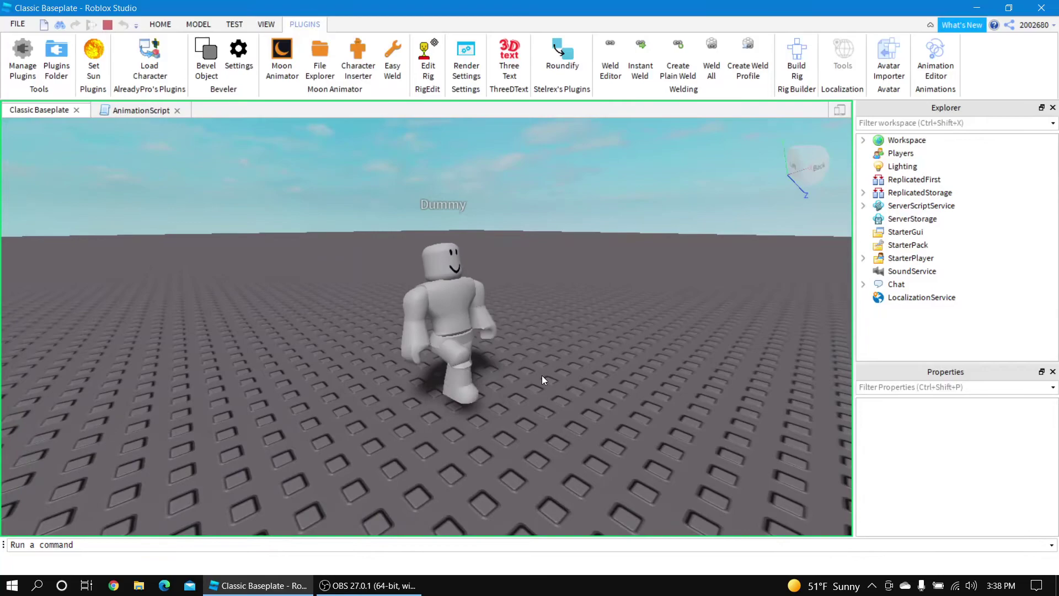
left_click(527, 391)
key("f")
left_click(527, 391)
scroll(528, 392, "down", 3)
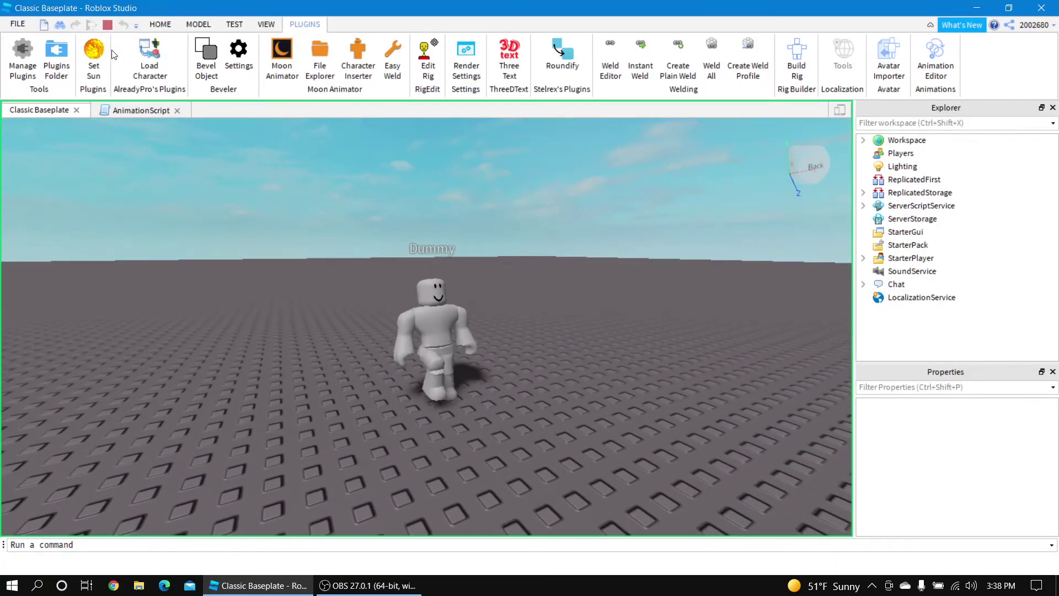
left_click(160, 24)
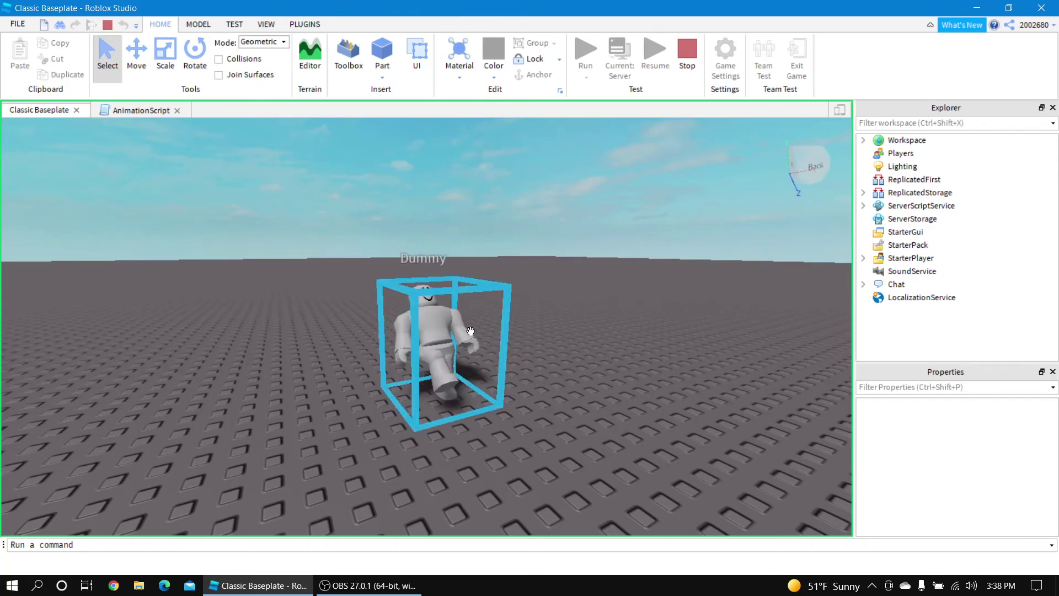